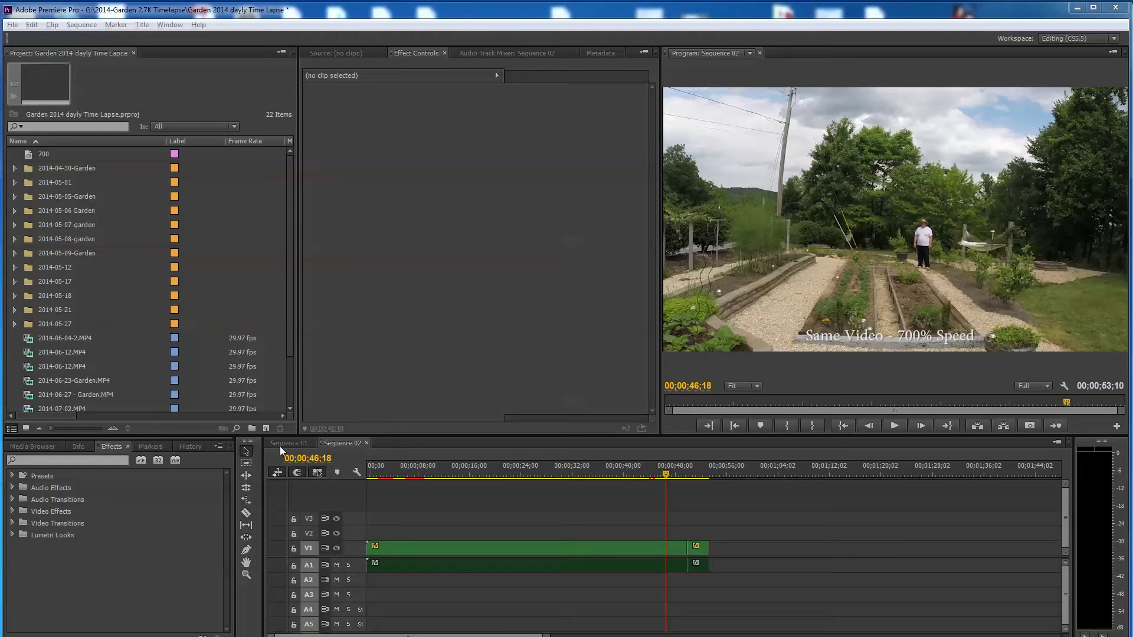
Step: Scrub the Sequence 02 playhead back from 00;00;46;18 to 00;00;11;14
{"action": "left_click_drag", "start_coordinate": [660, 472], "coordinate": [441, 458]}
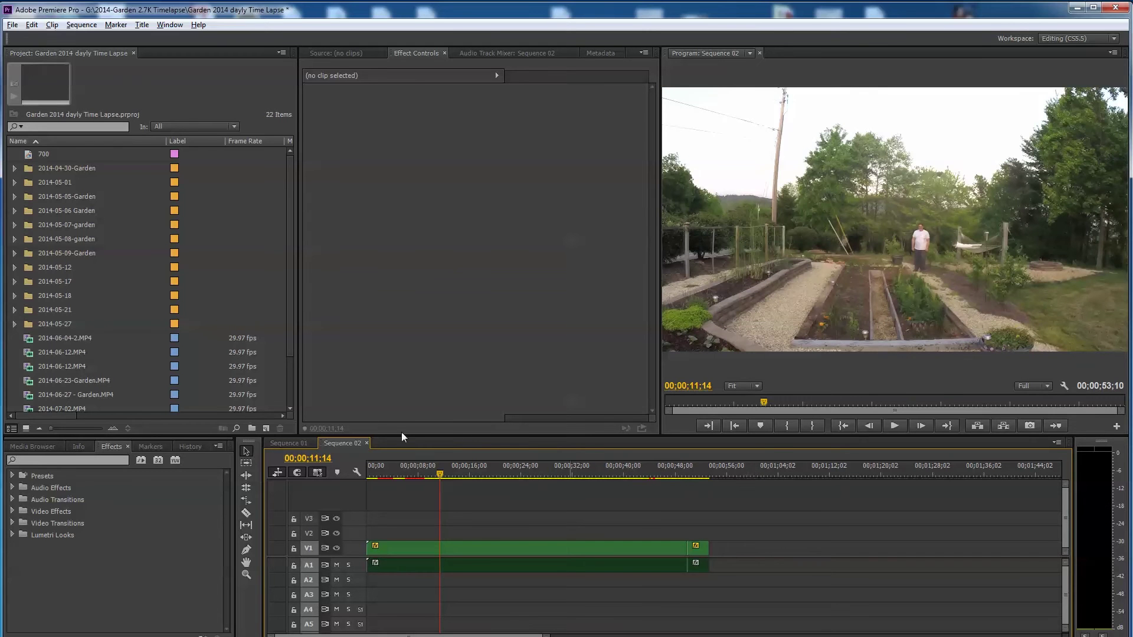
Step: Create a new sequence named 'jpeg-sequence' from the Project panel
{"action": "right_click", "coordinate": [120, 373]}
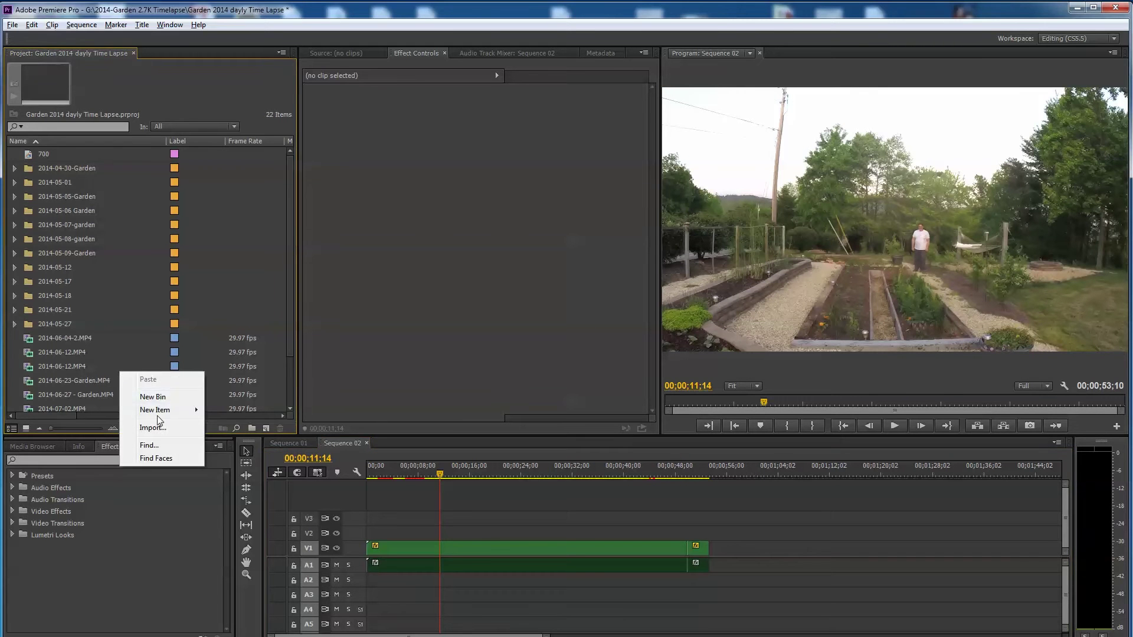
{"action": "mouse_move", "coordinate": [157, 413]}
{"action": "left_click", "coordinate": [239, 409]}
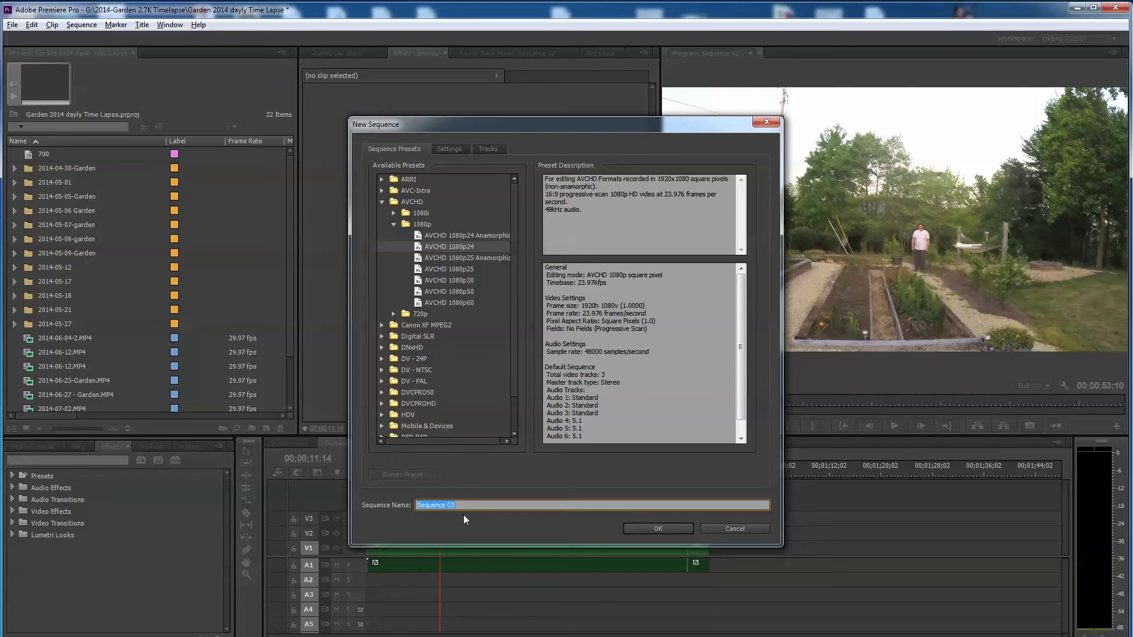
{"action": "type", "text": "jpeg-sequence"}
{"action": "left_click", "coordinate": [660, 528]}
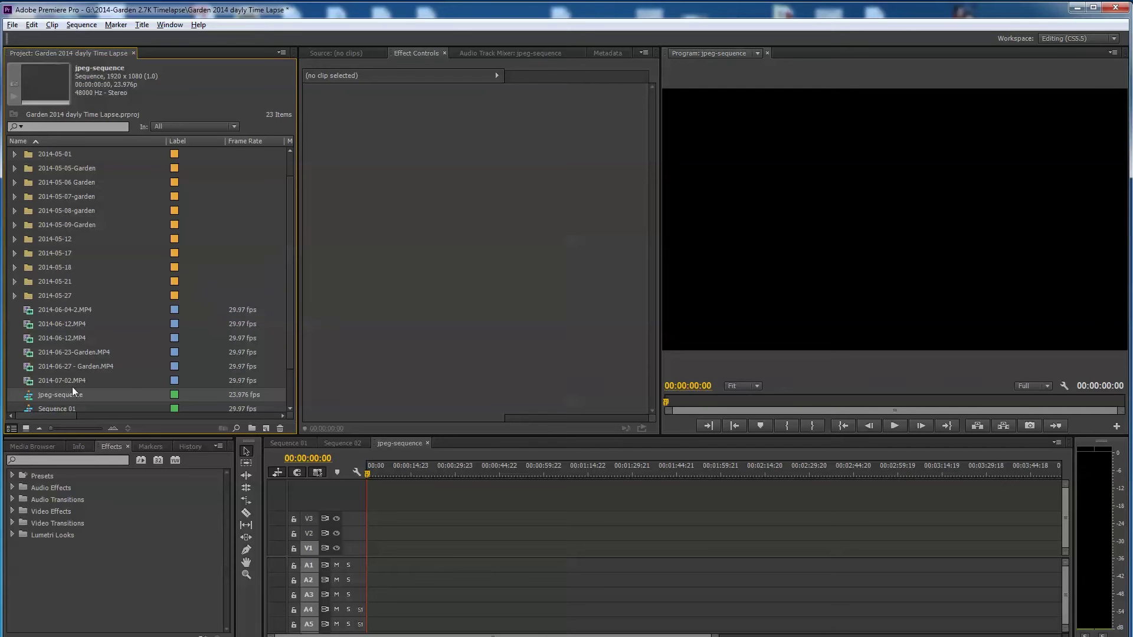
Step: Create a second sequence named 'jpeg-sequence-2' via File > New > Sequence
{"action": "left_click", "coordinate": [13, 24]}
{"action": "mouse_move", "coordinate": [36, 35]}
{"action": "left_click", "coordinate": [247, 48]}
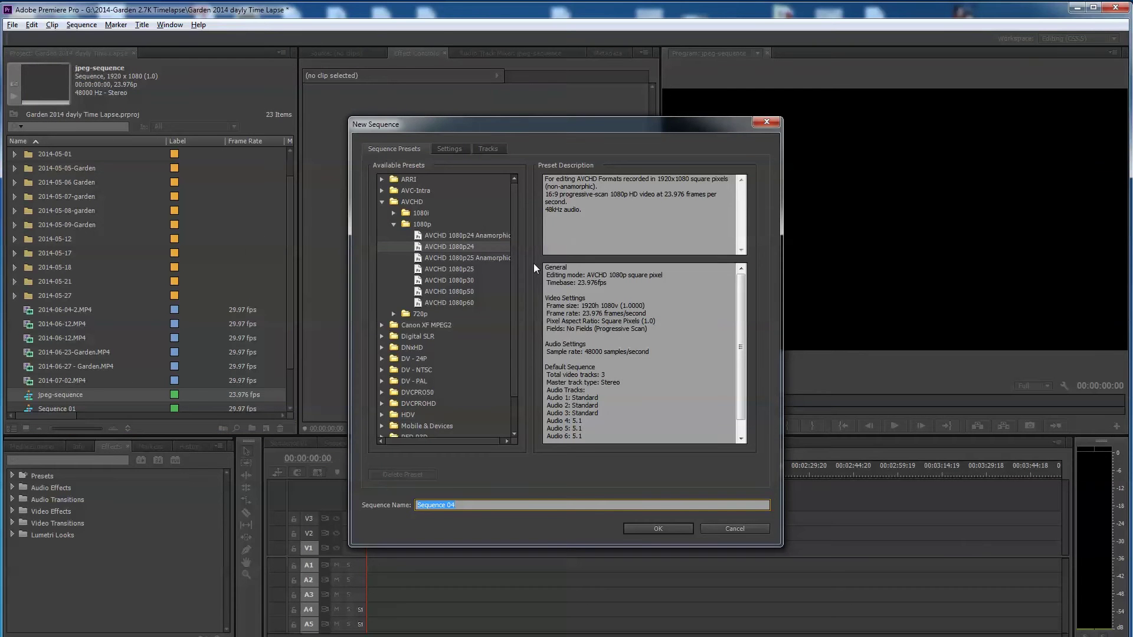
{"action": "type", "text": "jpeg-seque"}
{"action": "left_click", "coordinate": [664, 530]}
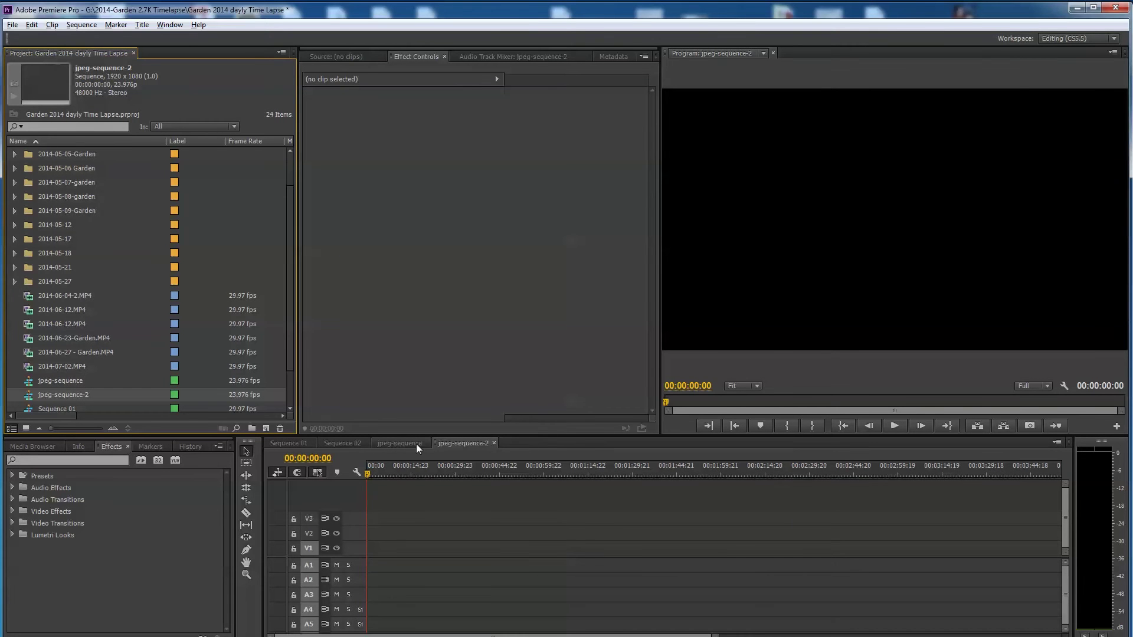
Step: Close the Sequence 02 and Sequence 01 timelines and drop 2014-06-12.MP4 onto jpeg-sequence-2's V1
{"action": "left_click", "coordinate": [334, 443]}
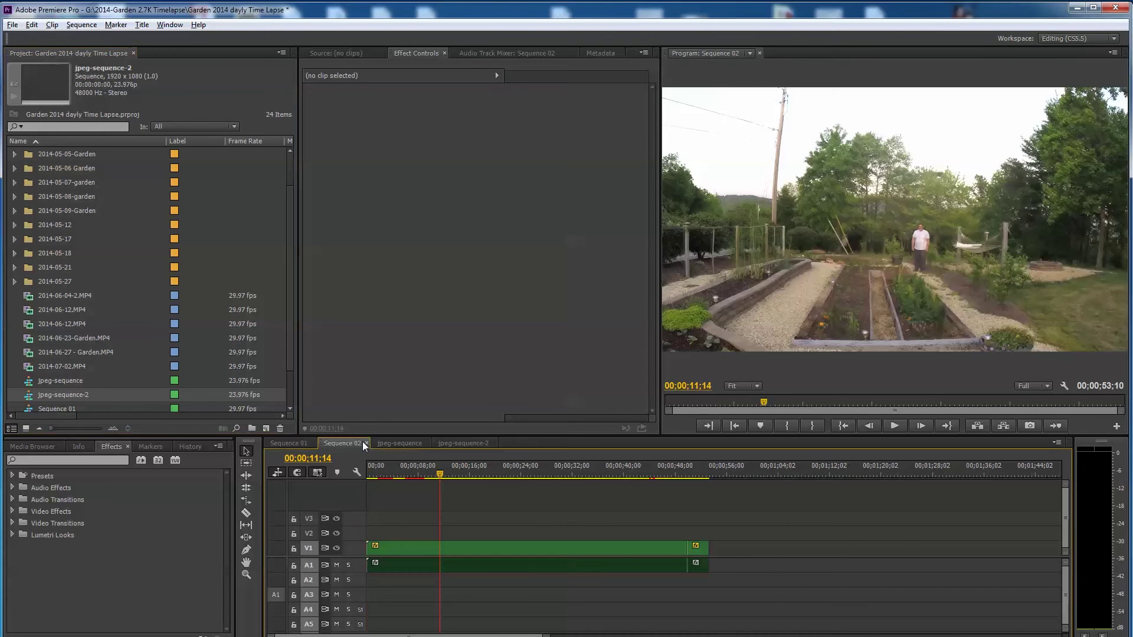
{"action": "left_click", "coordinate": [366, 442]}
{"action": "left_click", "coordinate": [291, 443]}
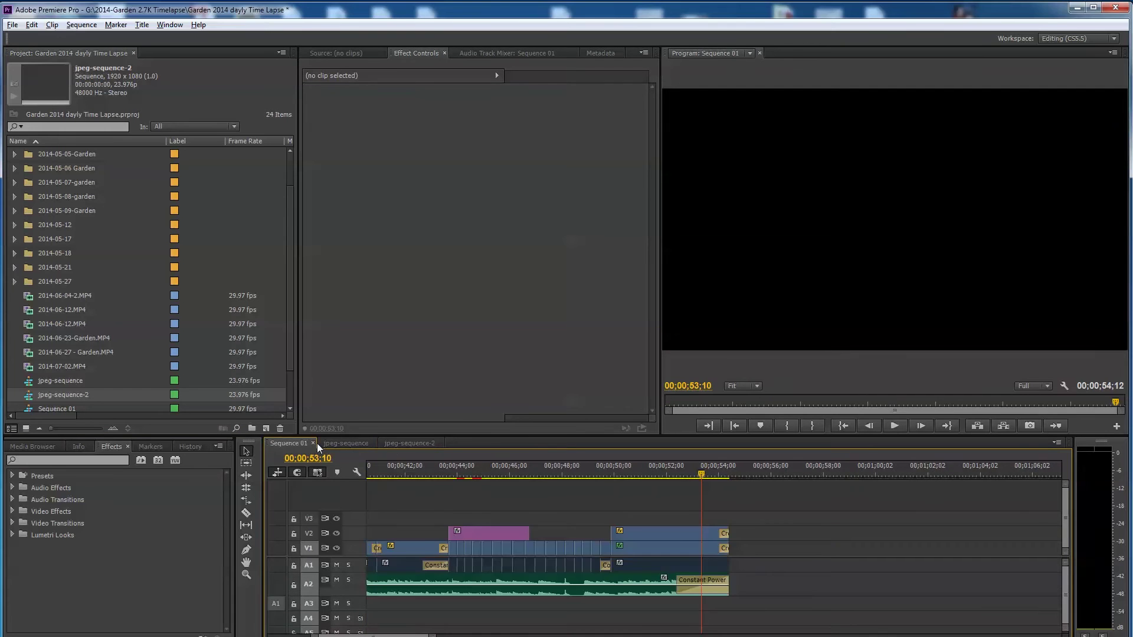
{"action": "left_click", "coordinate": [313, 443]}
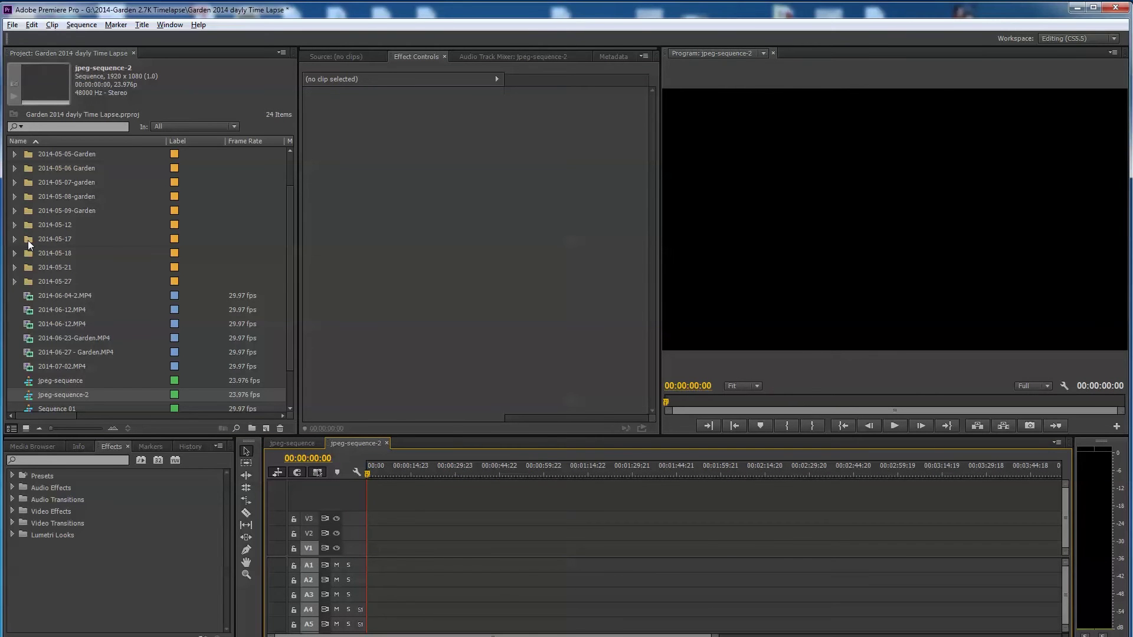
{"action": "left_click", "coordinate": [59, 311]}
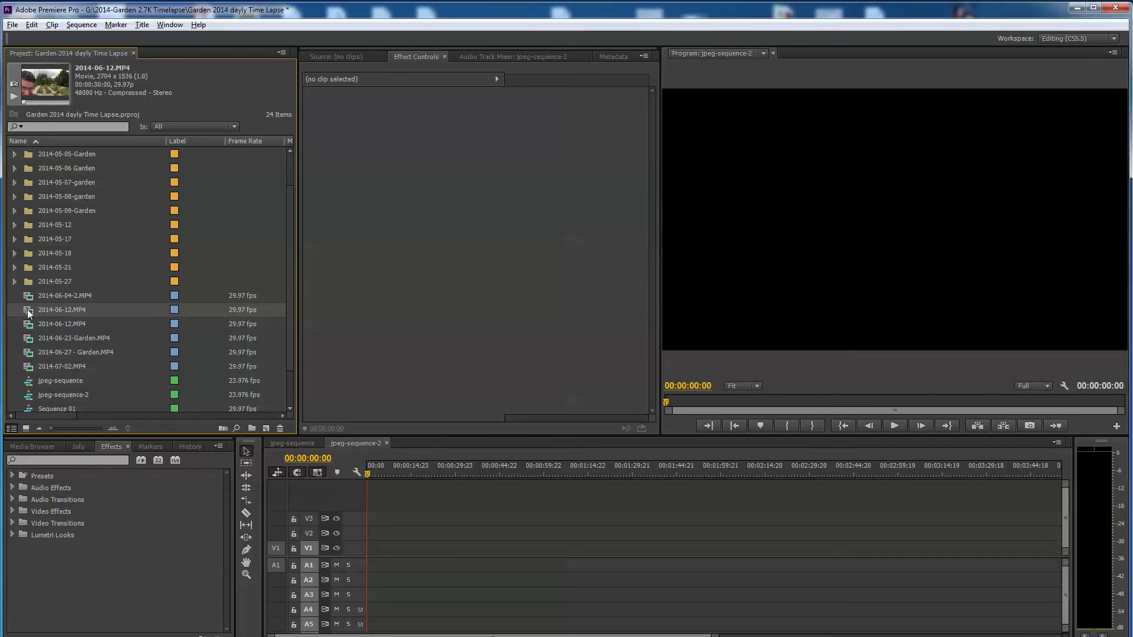
{"action": "left_click_drag", "start_coordinate": [27, 309], "coordinate": [373, 559]}
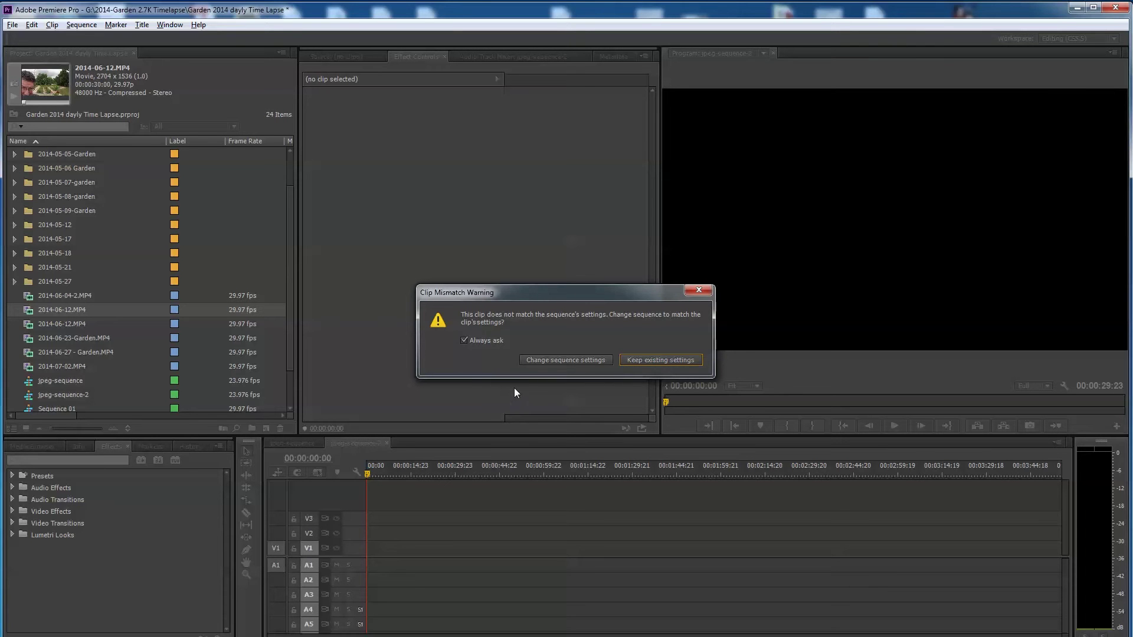
Step: Change jpeg-sequence-2 to the clip's 2704x1536, 29.97 fps settings and select it to verify
{"action": "left_click", "coordinate": [562, 360]}
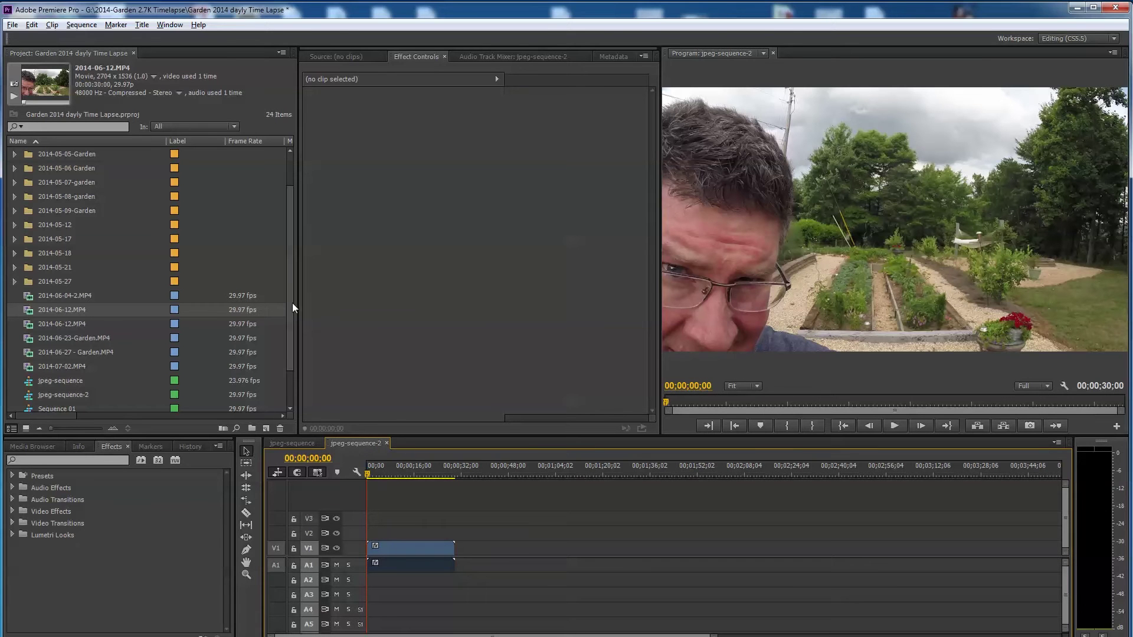
{"action": "left_click", "coordinate": [72, 395]}
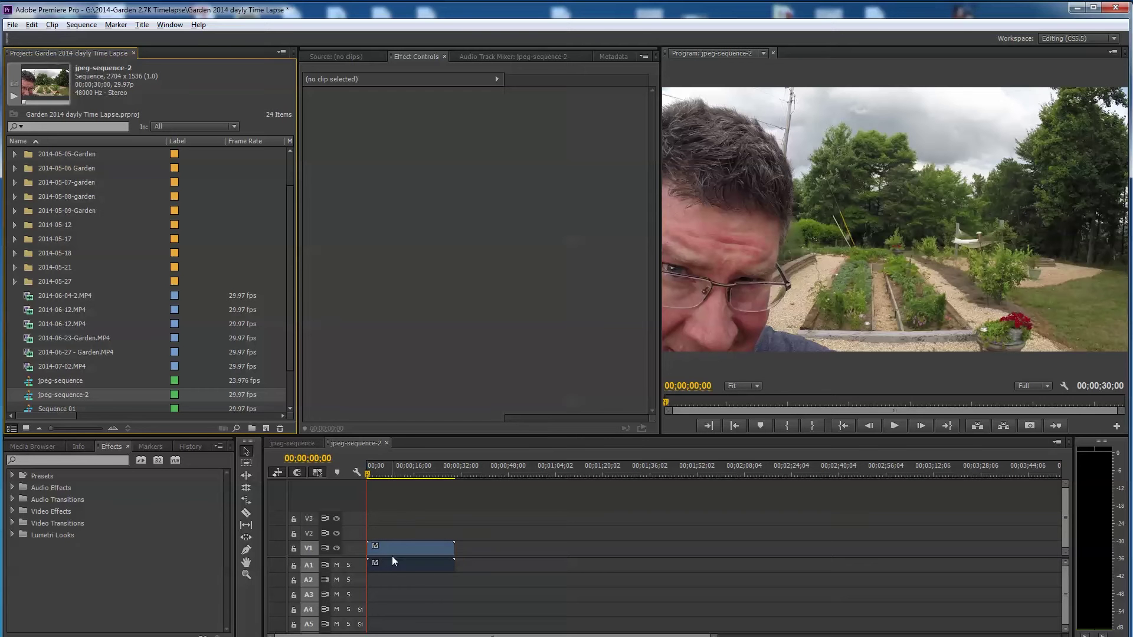
Step: Trim the clip's start and end so jpeg-sequence-2 runs 00;00;06;18, then cue the export frame
{"action": "mouse_move", "coordinate": [368, 549]}
{"action": "left_mouse_down"}
{"action": "mouse_move", "coordinate": [427, 541]}
{"action": "mouse_move", "coordinate": [389, 549]}
{"action": "left_mouse_up"}
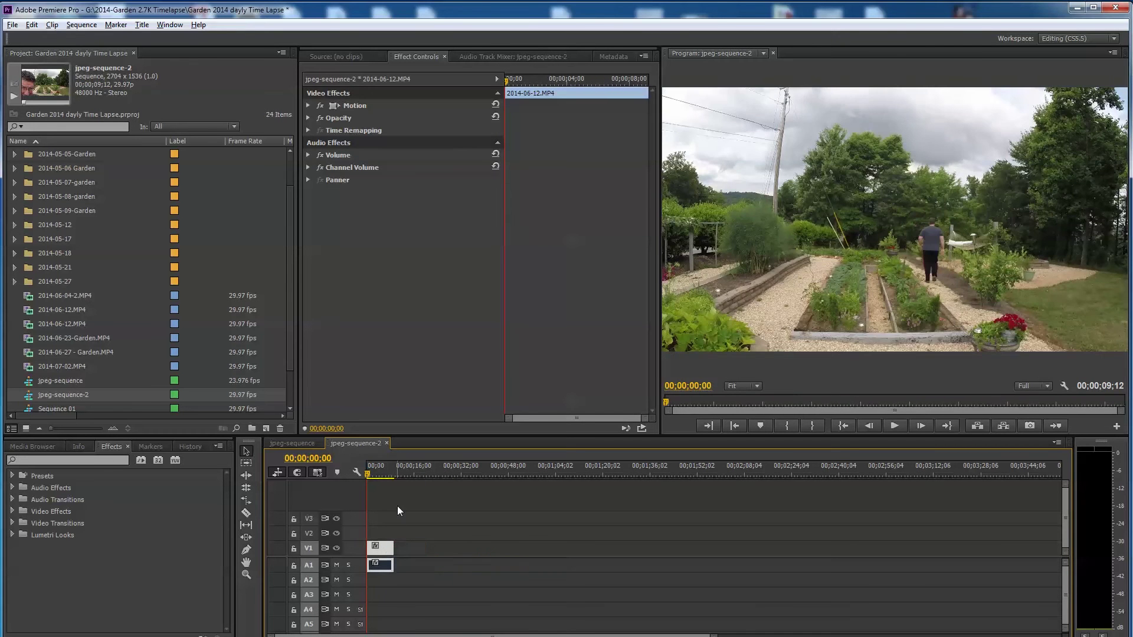
{"action": "left_click_drag", "start_coordinate": [367, 476], "coordinate": [387, 483]}
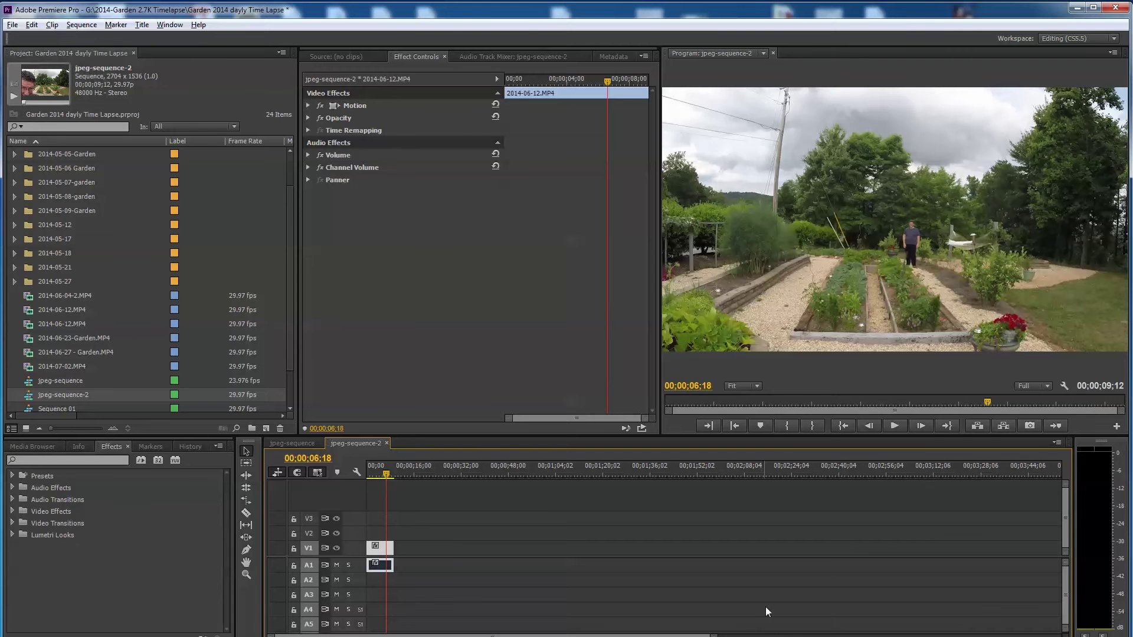
{"action": "mouse_move", "coordinate": [775, 635]}
{"action": "left_mouse_down"}
{"action": "mouse_move", "coordinate": [765, 618]}
{"action": "mouse_move", "coordinate": [765, 636]}
{"action": "left_mouse_up"}
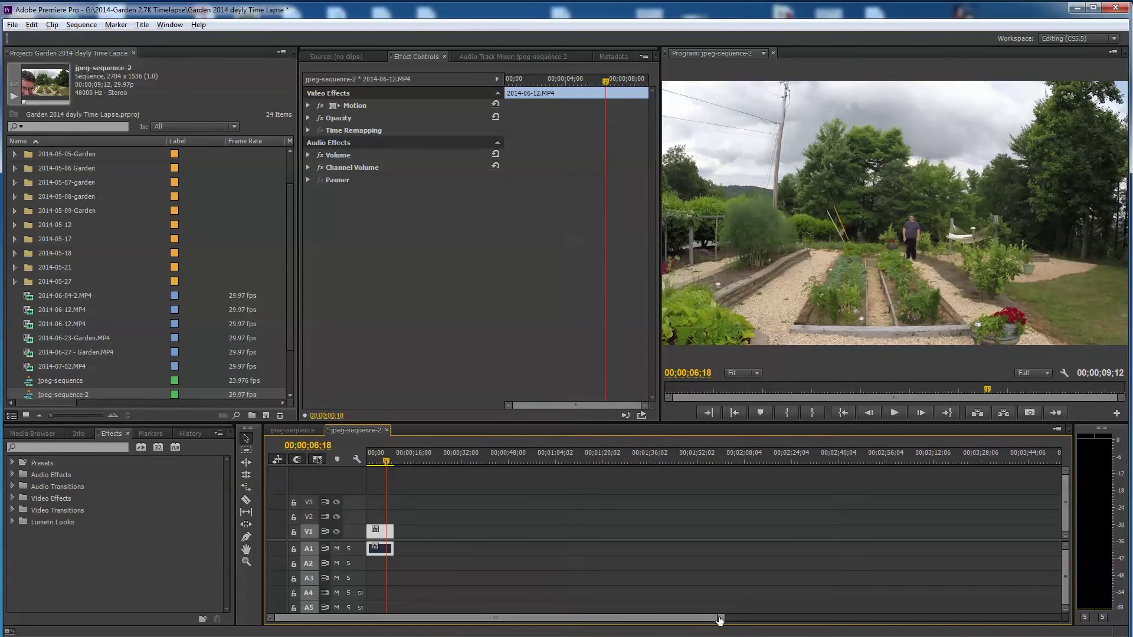
{"action": "key", "text": "equal"}
{"action": "key", "text": "equal"}
{"action": "key", "text": "equal"}
{"action": "key", "text": "equal"}
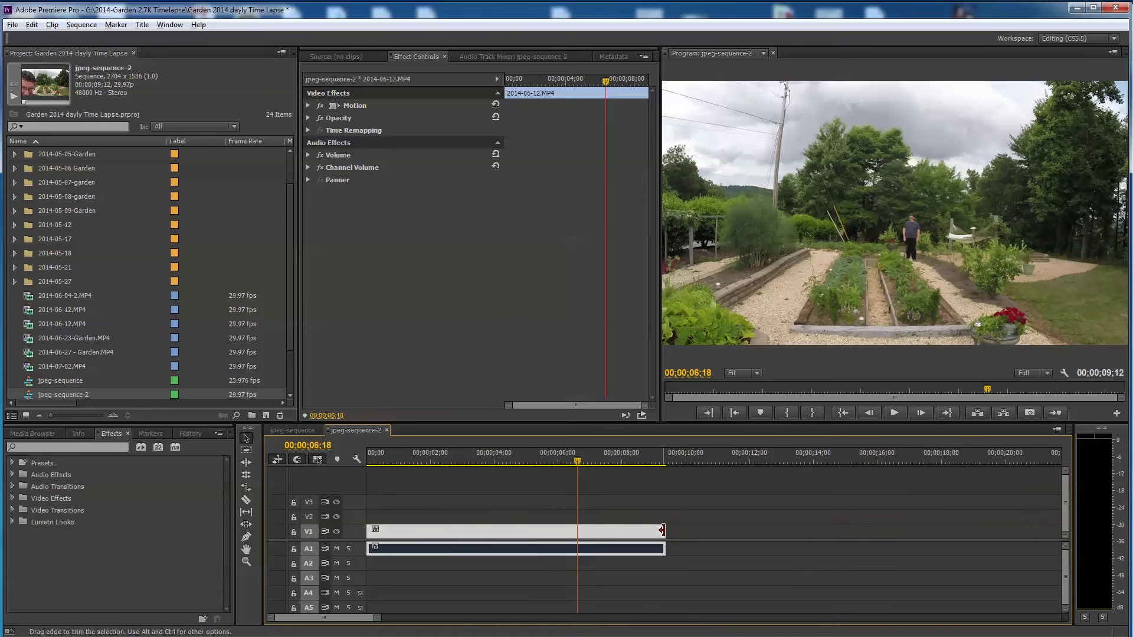
{"action": "left_click_drag", "start_coordinate": [661, 531], "coordinate": [576, 531]}
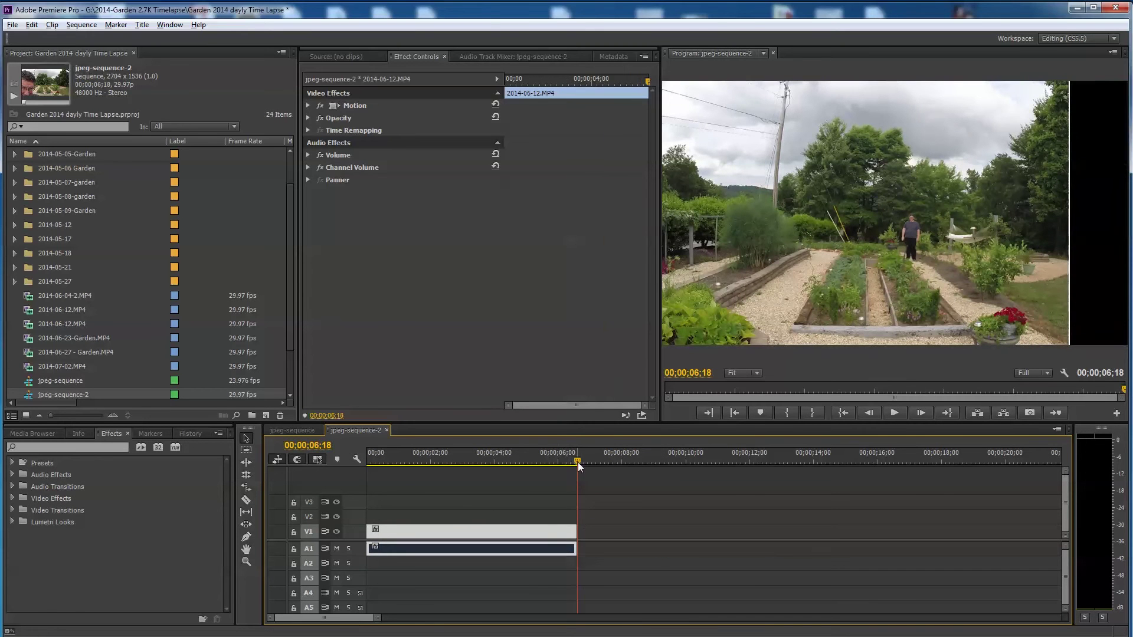
{"action": "left_click_drag", "start_coordinate": [579, 464], "coordinate": [348, 460]}
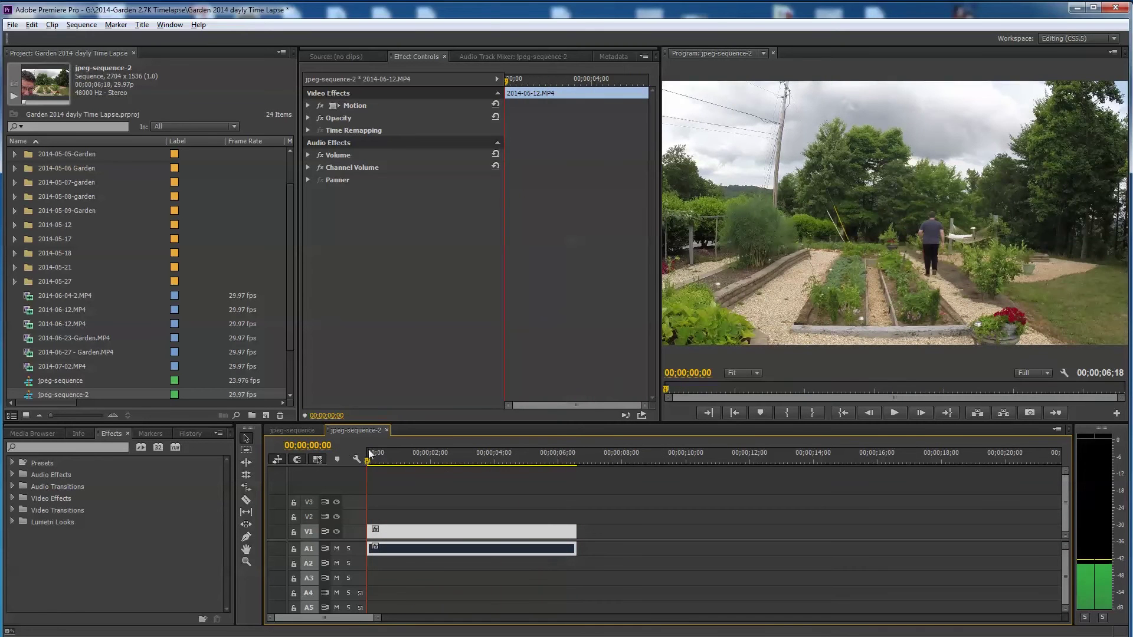
{"action": "left_click_drag", "start_coordinate": [424, 461], "coordinate": [547, 469]}
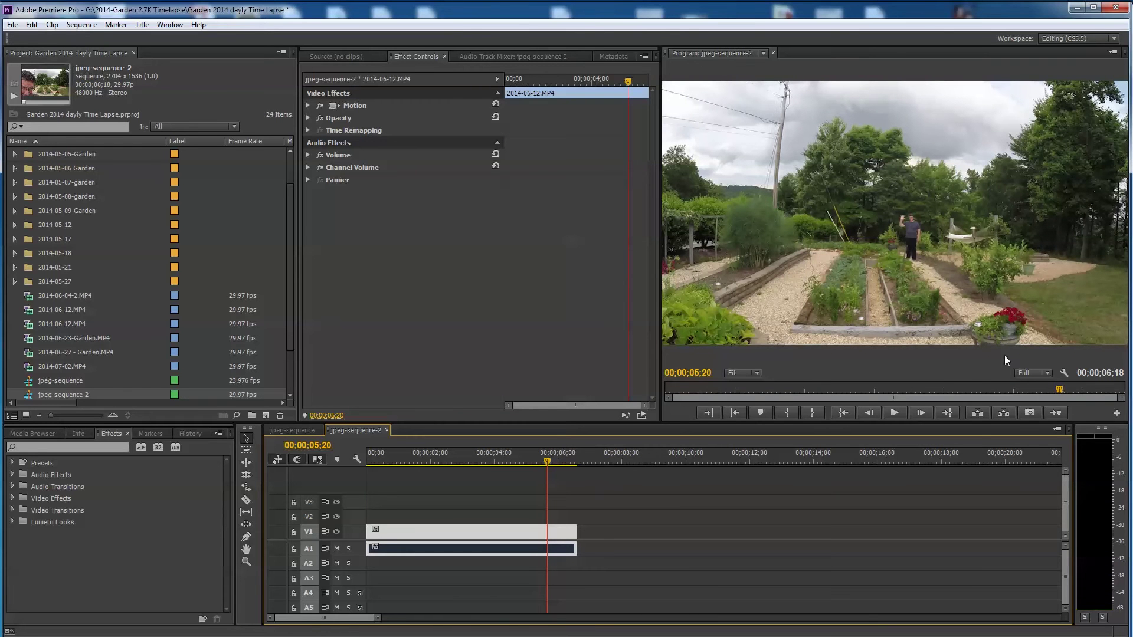
Step: Export the frame at 00;00;05;20 as a JPEG still from the Program monitor
{"action": "left_click", "coordinate": [1031, 415]}
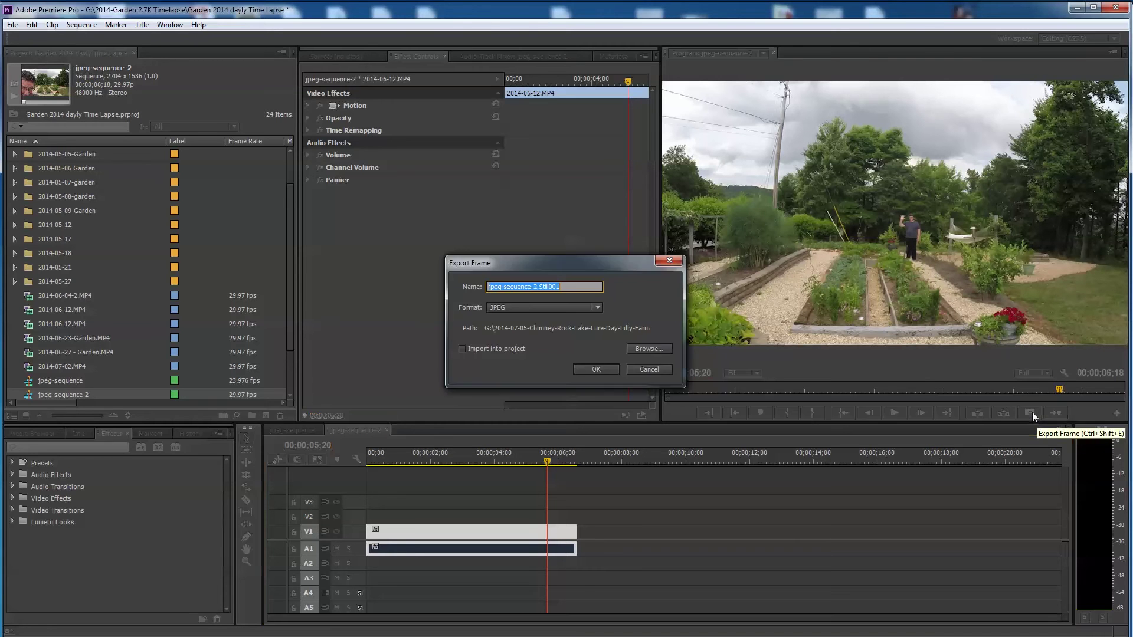
{"action": "left_click", "coordinate": [598, 308]}
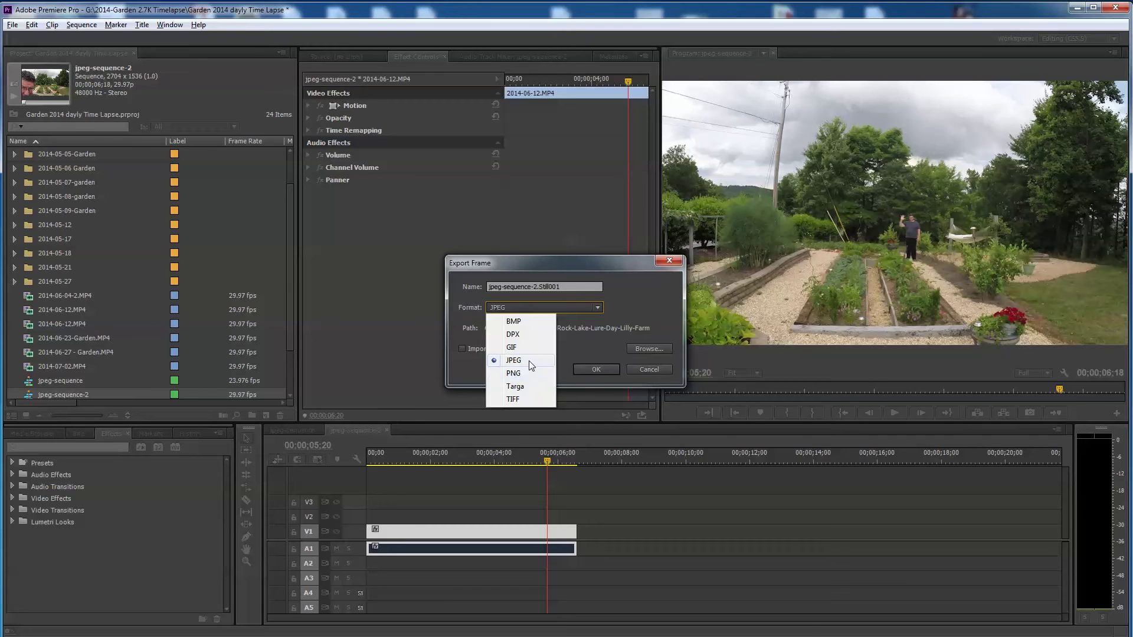
{"action": "left_click", "coordinate": [595, 374]}
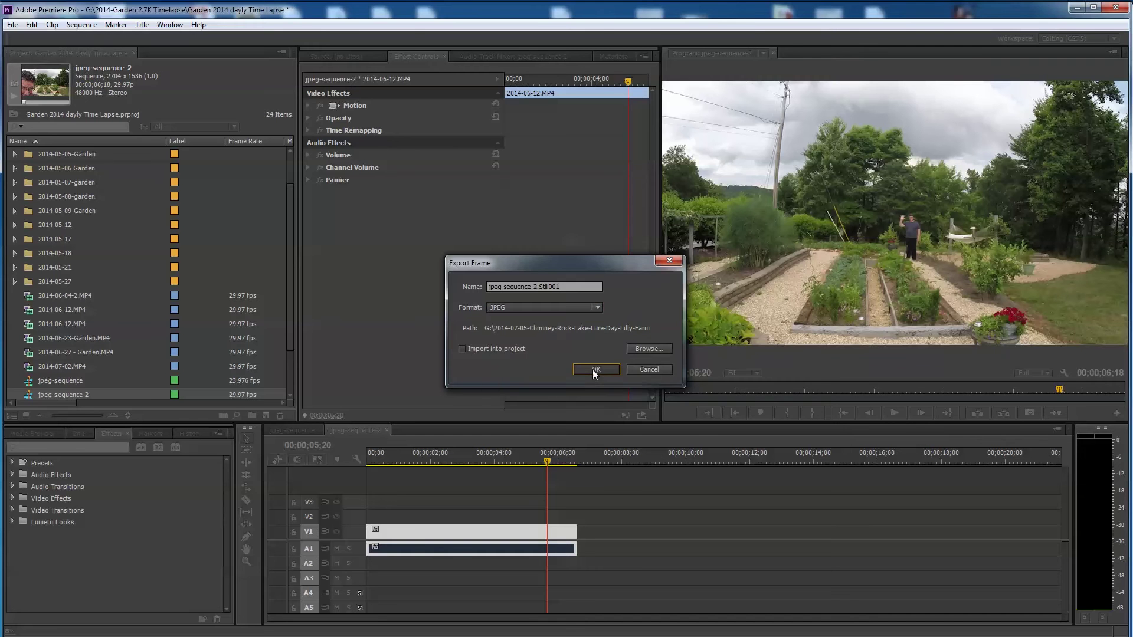
{"action": "left_click", "coordinate": [595, 370]}
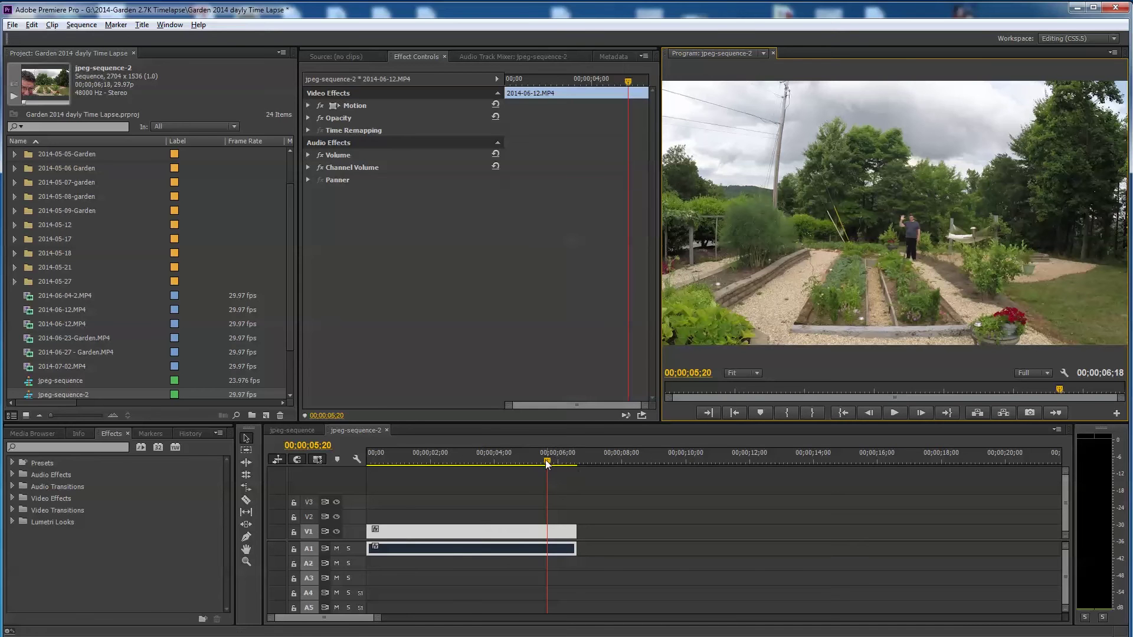
Step: Set up a 1920x1080 JPEG sequence export at 29.97 fps with quality 96
{"action": "left_click_drag", "start_coordinate": [544, 463], "coordinate": [364, 462]}
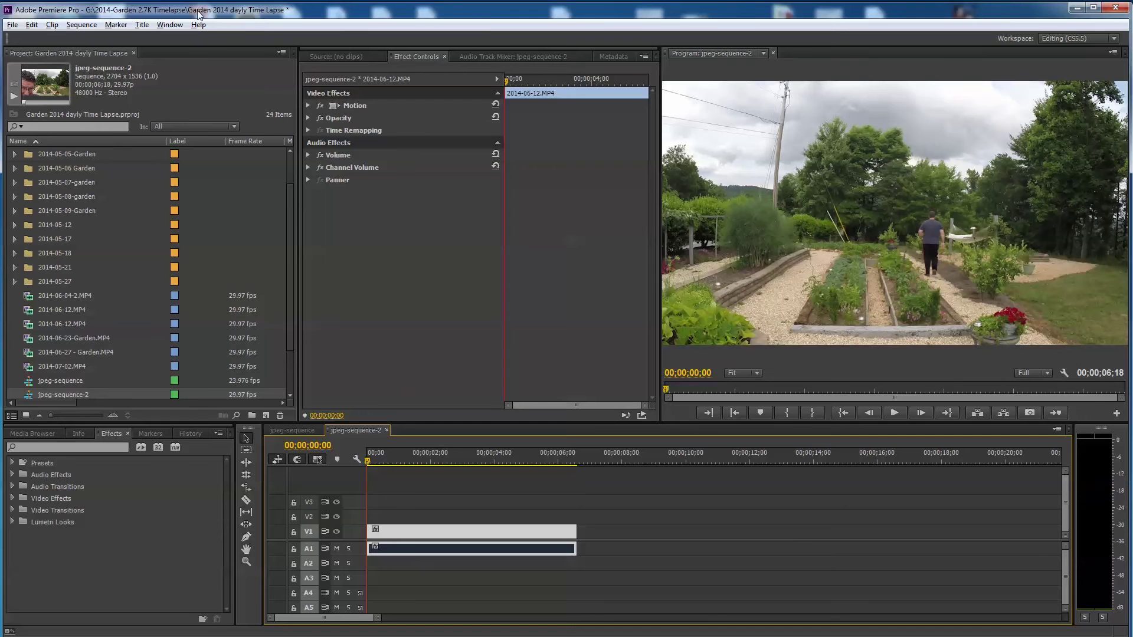
{"action": "left_click", "coordinate": [12, 25]}
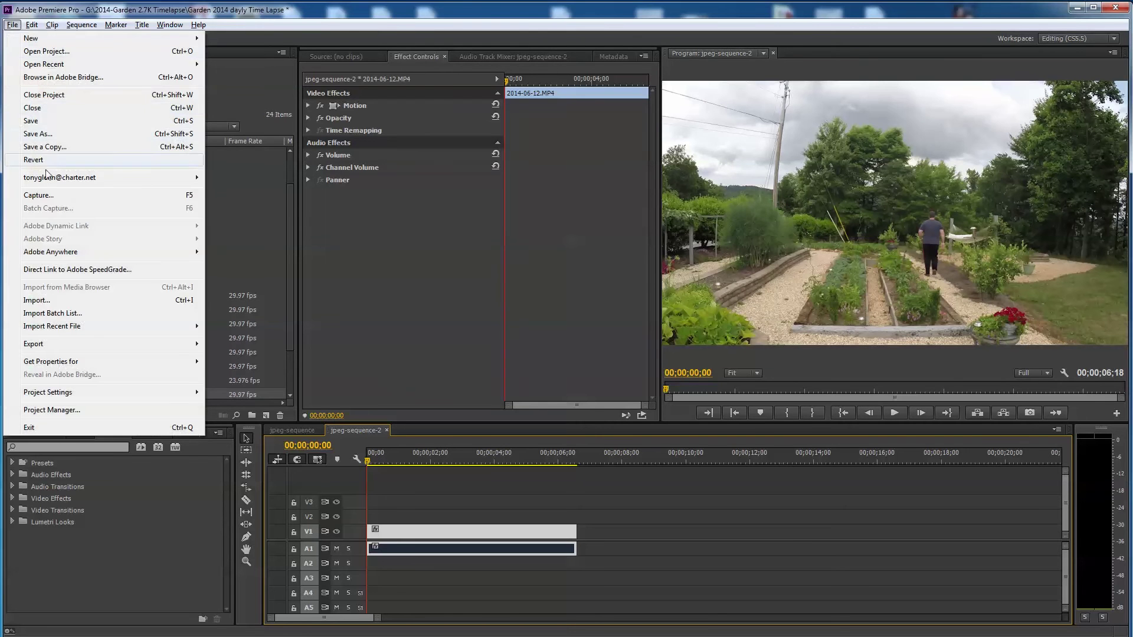
{"action": "mouse_move", "coordinate": [145, 344]}
{"action": "left_click", "coordinate": [253, 343]}
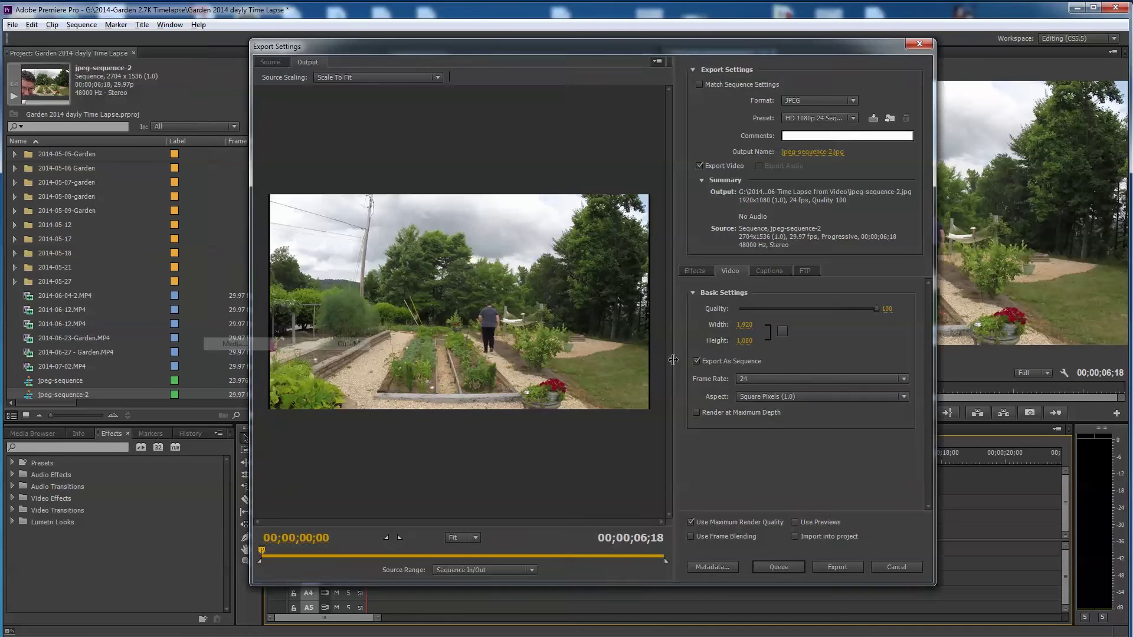
{"action": "left_click", "coordinate": [856, 101]}
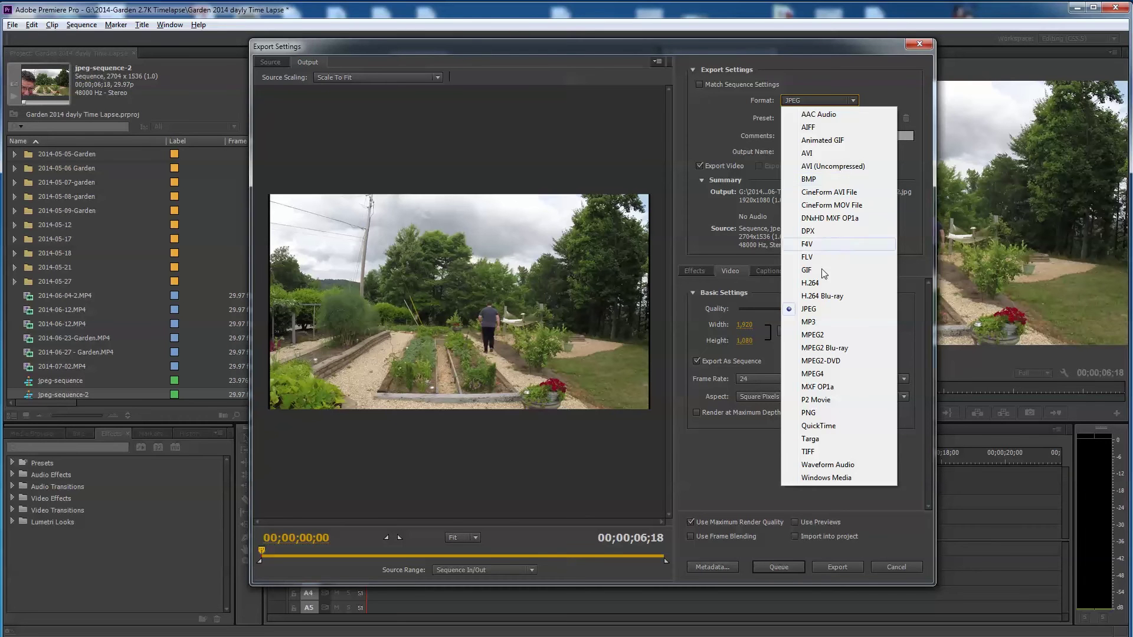
{"action": "left_click", "coordinate": [812, 309]}
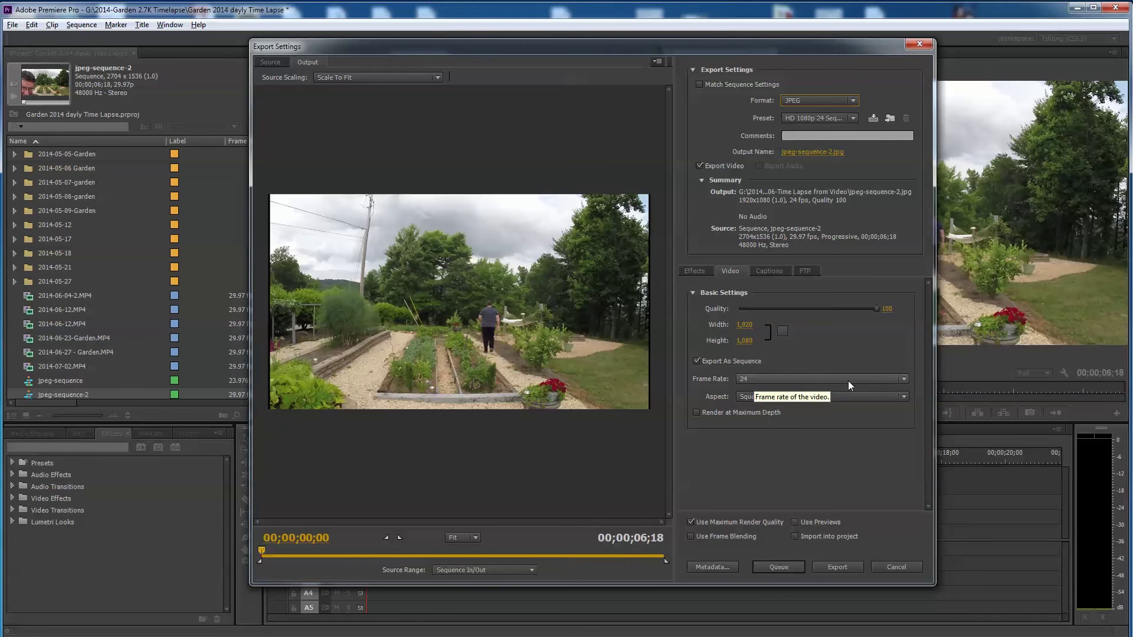
{"action": "left_click", "coordinate": [904, 382]}
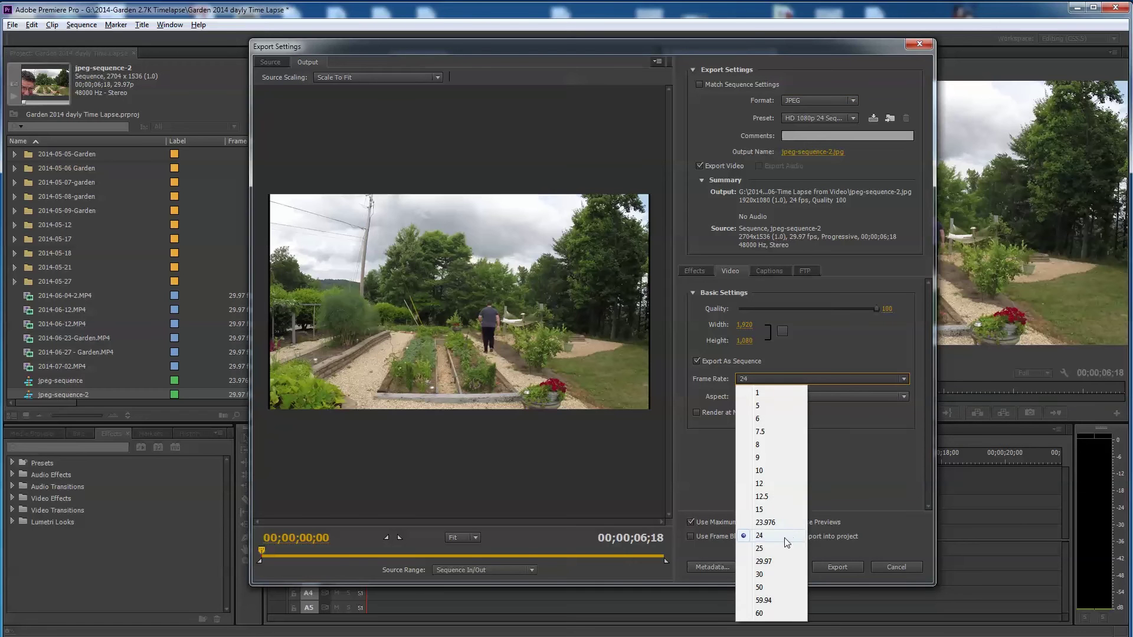
{"action": "left_click", "coordinate": [764, 561]}
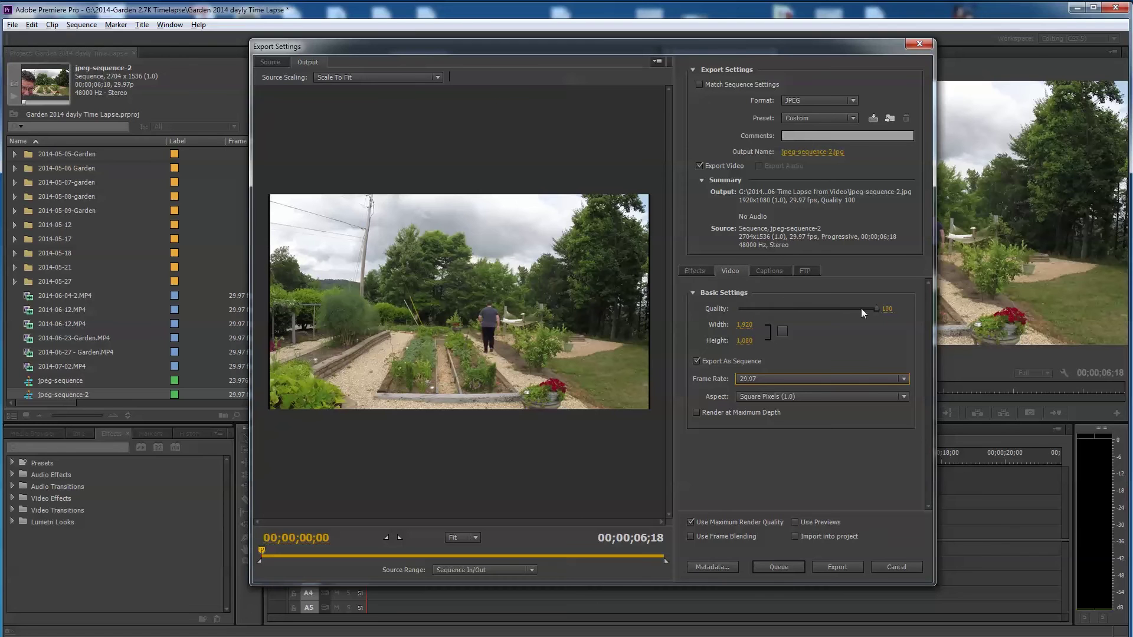
{"action": "left_click_drag", "start_coordinate": [877, 308], "coordinate": [873, 308]}
Step: Save the output as jpeg-sequence-2.jpg in the 'jpeg sequence' folder of 2014-Garden 2.7K Timelapse
{"action": "left_click", "coordinate": [812, 151]}
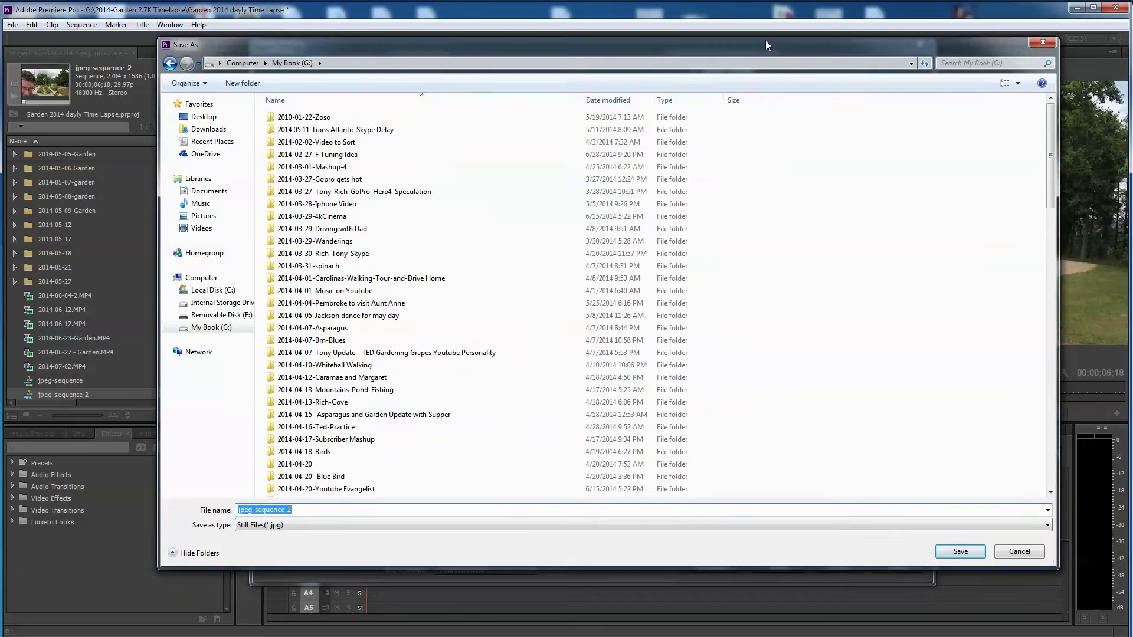
{"action": "left_click_drag", "start_coordinate": [766, 40], "coordinate": [722, 28]}
{"action": "left_click_drag", "start_coordinate": [1003, 127], "coordinate": [1001, 416]}
{"action": "double_click", "coordinate": [283, 370]}
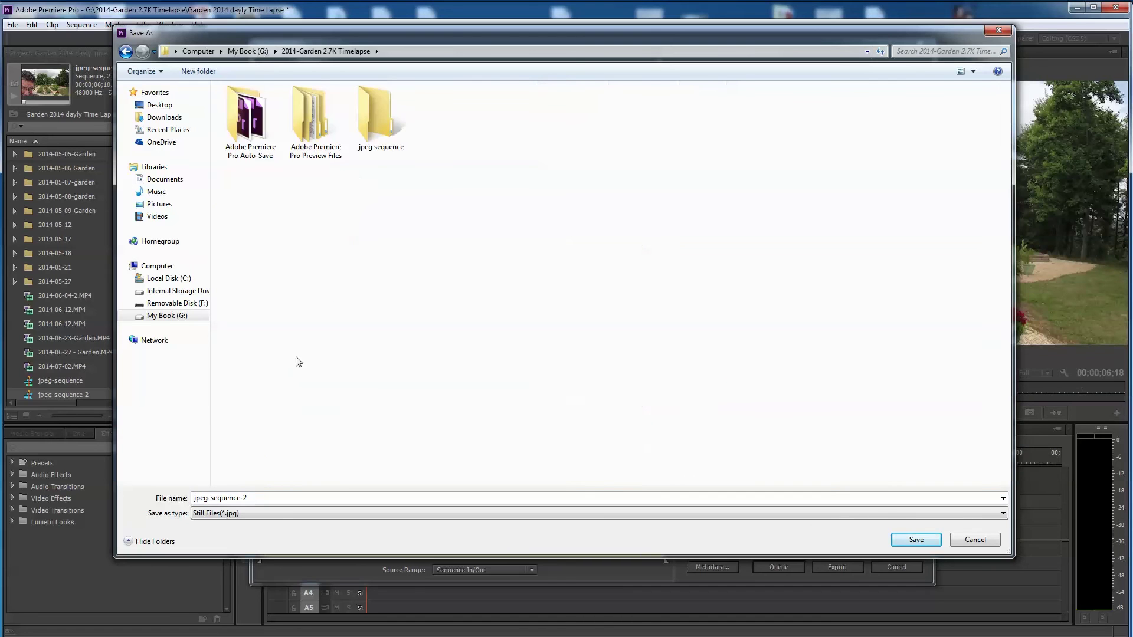
{"action": "left_click", "coordinate": [377, 119]}
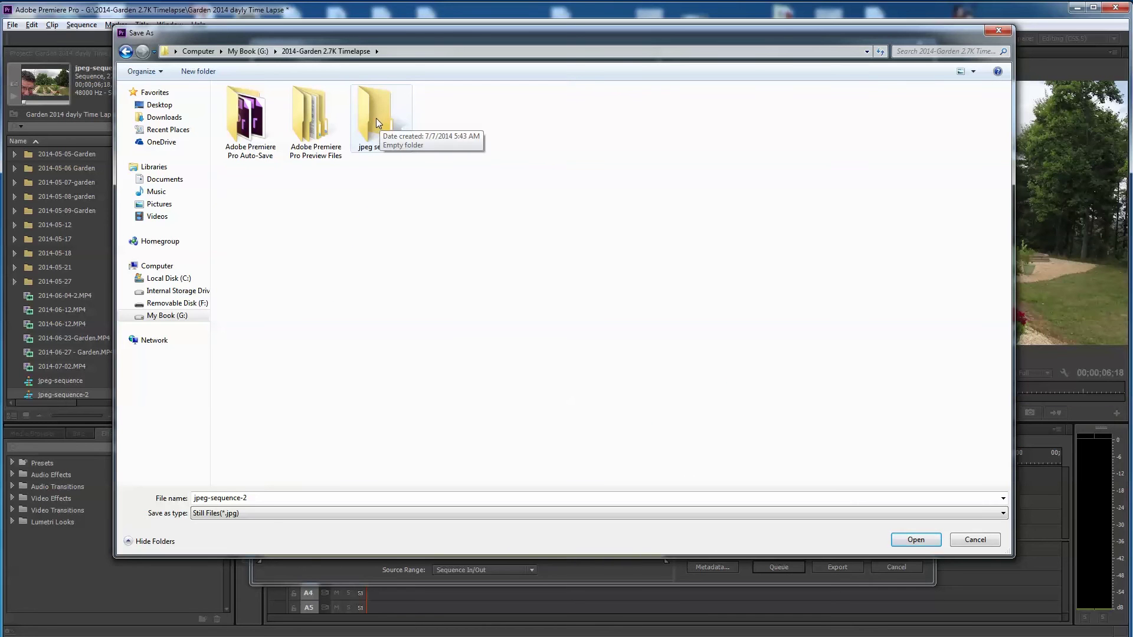
{"action": "left_click", "coordinate": [915, 542]}
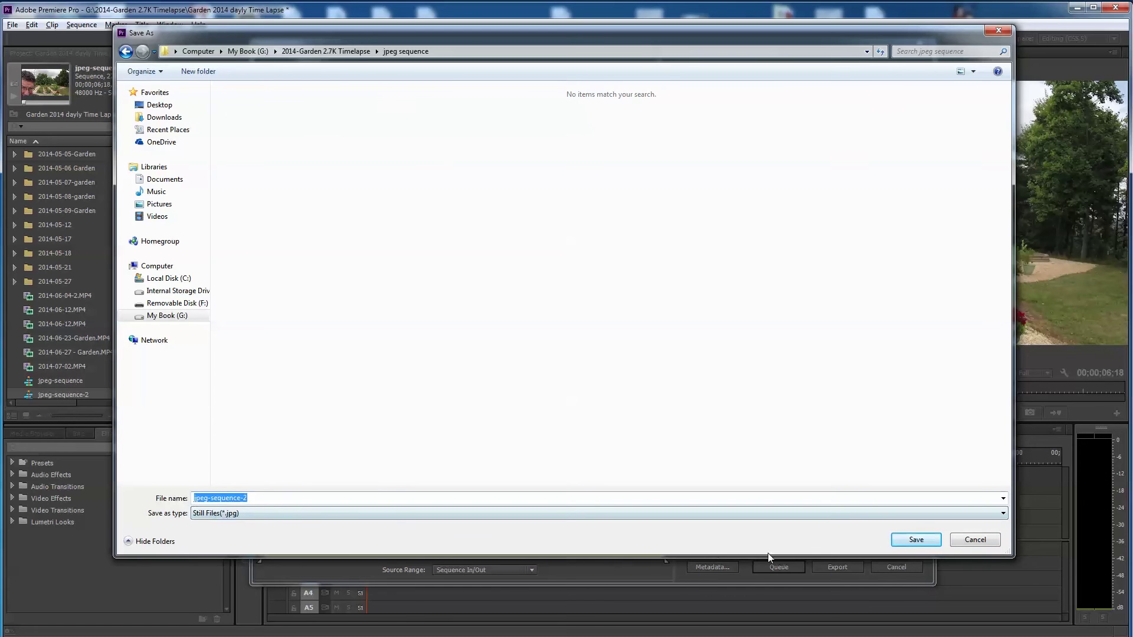
{"action": "left_click", "coordinate": [897, 544]}
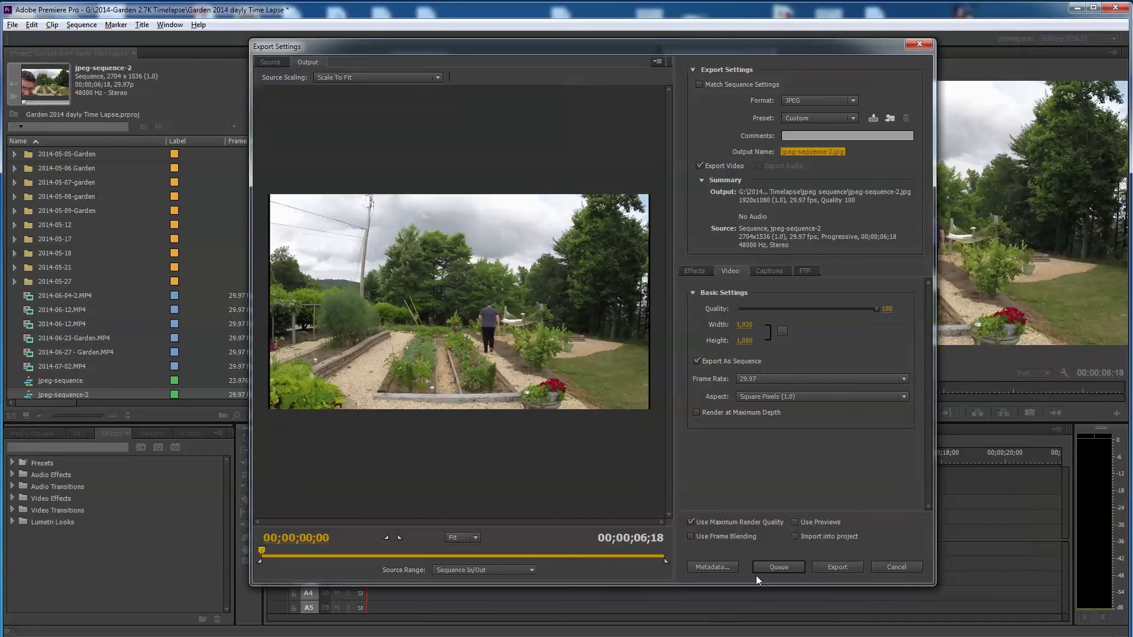
Step: Launch the export of jpeg-sequence-2 to the JPEG image sequence
{"action": "left_click", "coordinate": [838, 567]}
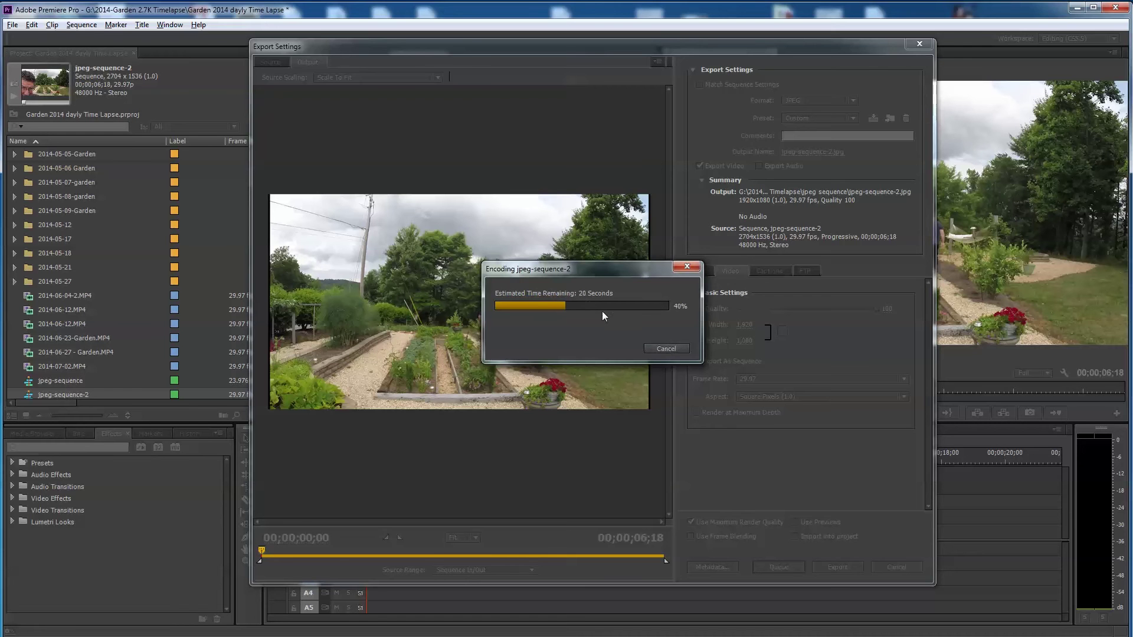
Step: Cancel the encode, open the jpeg sequence folder in Explorer and select frame 018
{"action": "left_click", "coordinate": [666, 348]}
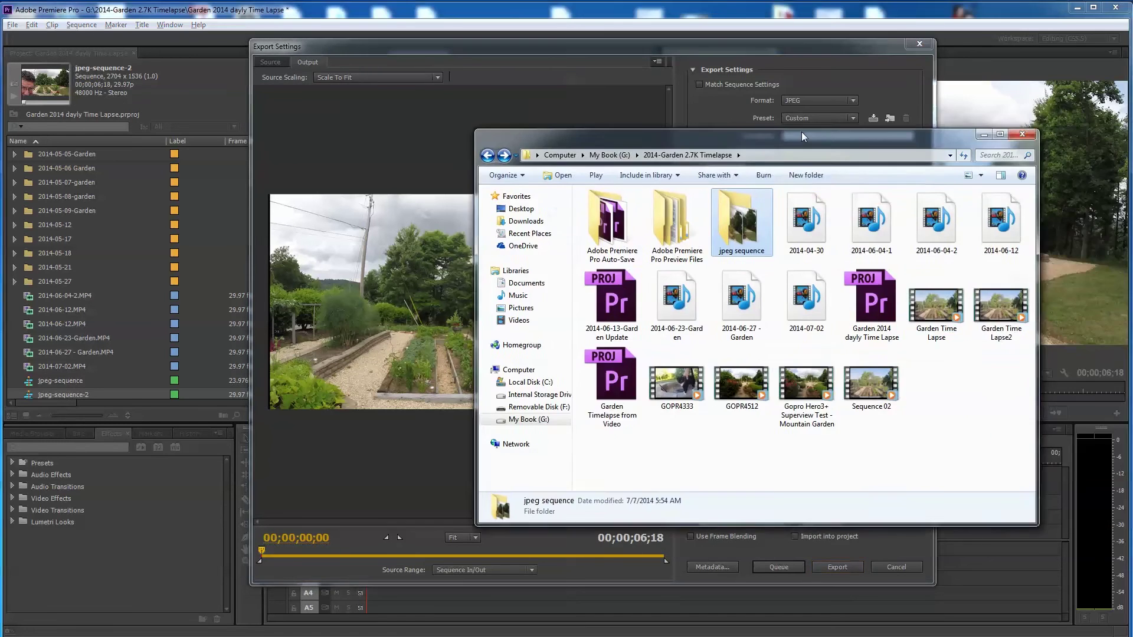
{"action": "left_click_drag", "start_coordinate": [802, 132], "coordinate": [740, 100]}
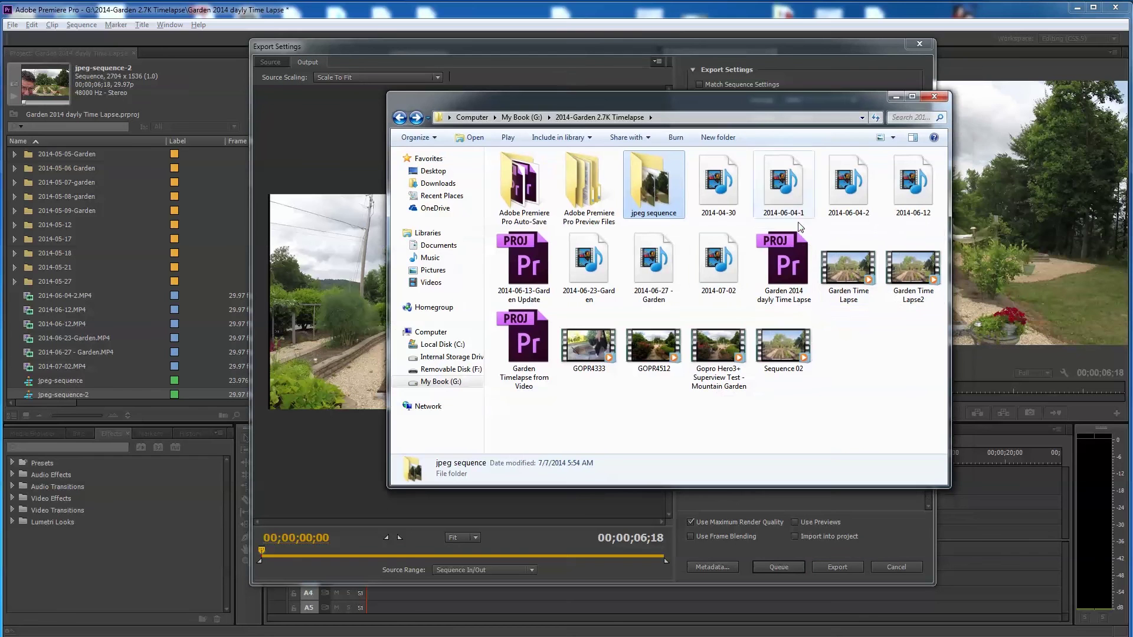
{"action": "double_click", "coordinate": [649, 195]}
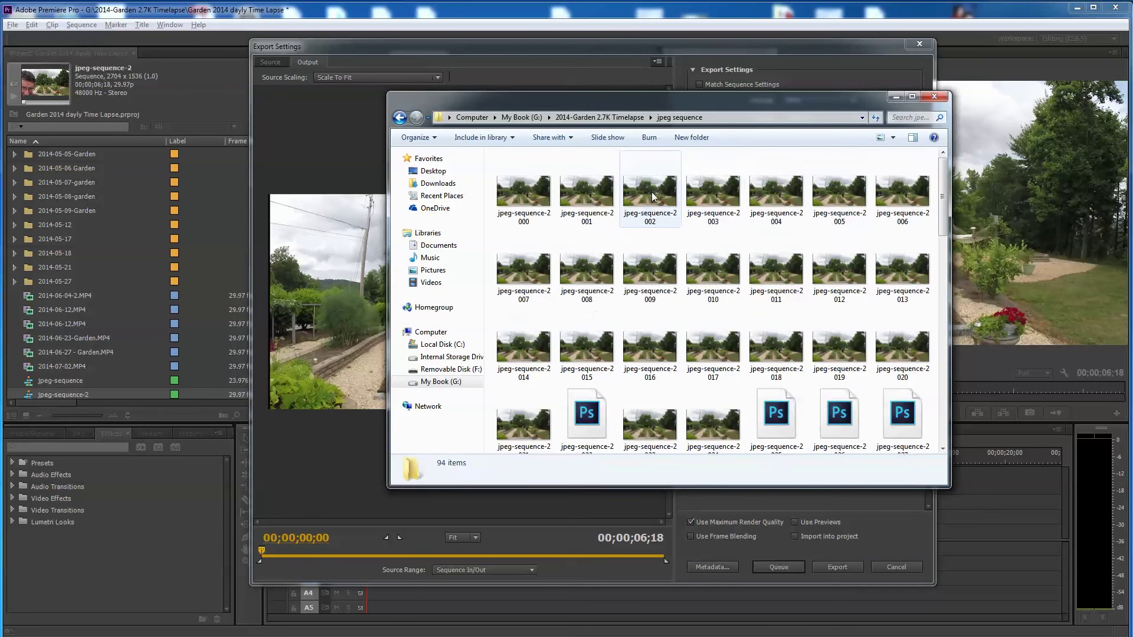
{"action": "left_click", "coordinate": [776, 353]}
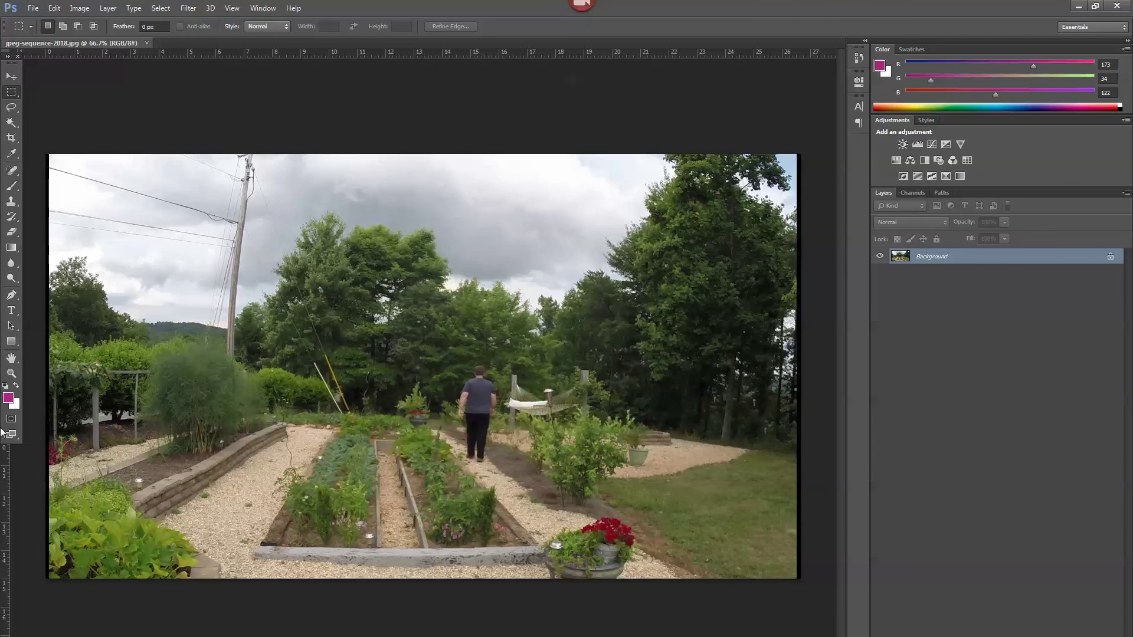
Step: Zoom into the garden frame at 100% and pan across it to inspect detail
{"action": "left_click", "coordinate": [11, 374]}
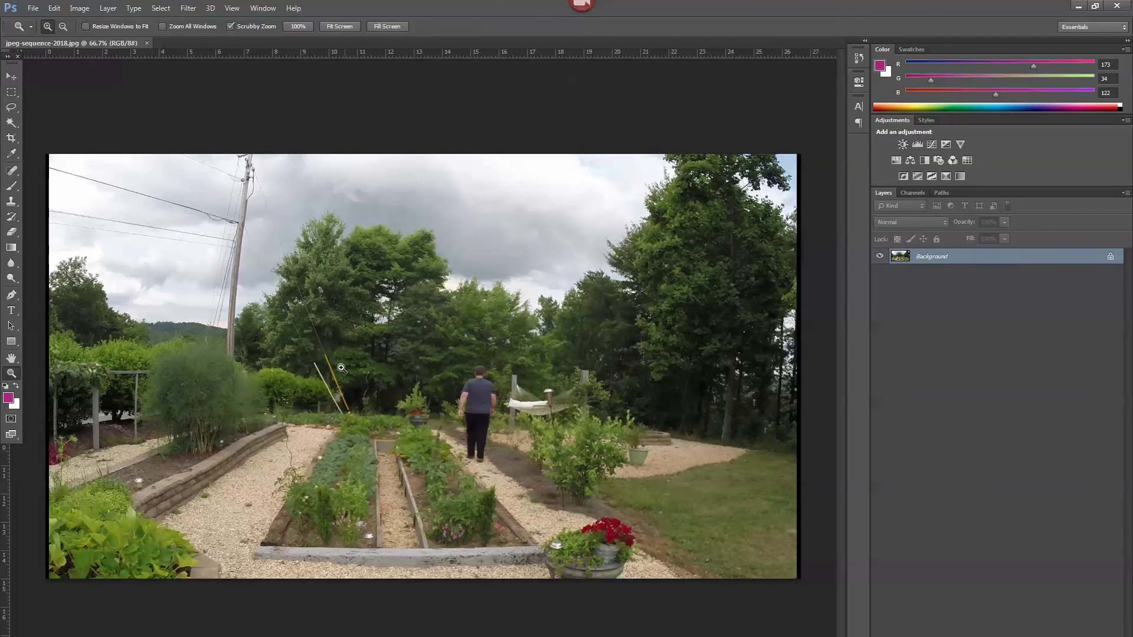
{"action": "left_click", "coordinate": [341, 224]}
{"action": "left_click", "coordinate": [341, 225]}
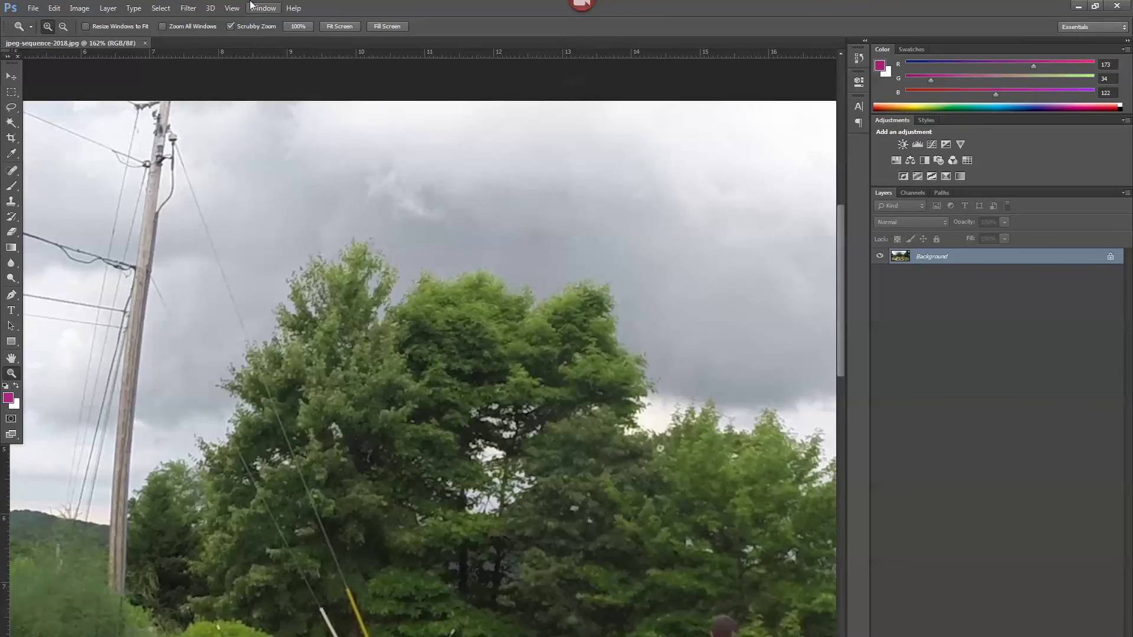
{"action": "left_click", "coordinate": [299, 28]}
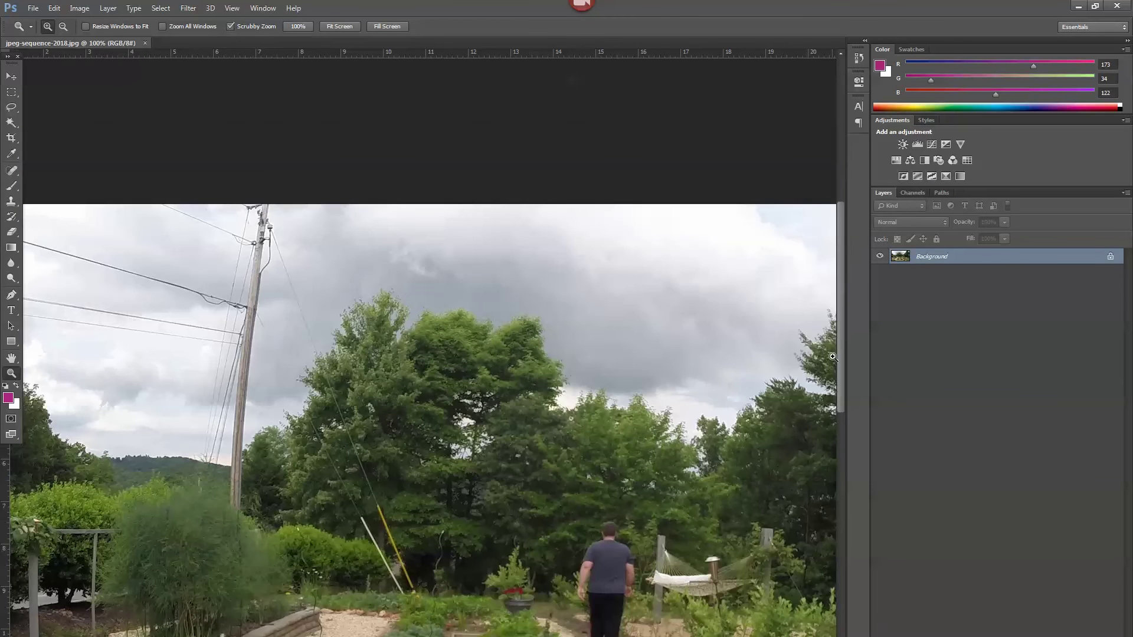
{"action": "scroll", "coordinate": [847, 271], "scroll_direction": "down", "scroll_amount": 3}
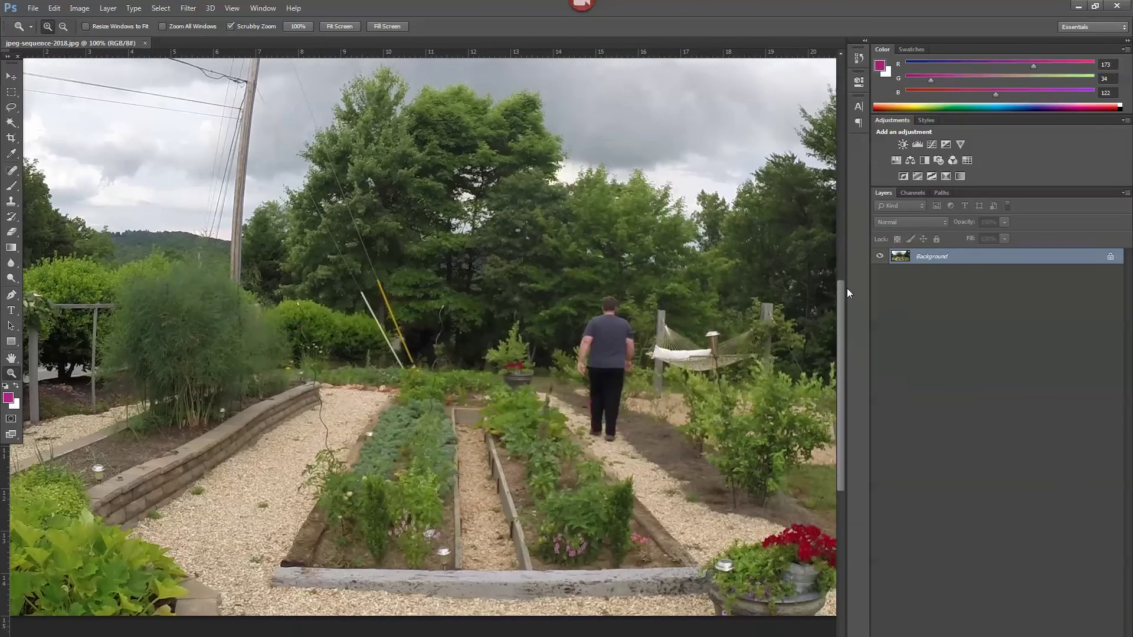
{"action": "scroll", "coordinate": [848, 289], "scroll_direction": "down", "scroll_amount": 1}
{"action": "mouse_move", "coordinate": [847, 292]}
{"action": "left_mouse_down"}
{"action": "mouse_move", "coordinate": [845, 251]}
{"action": "mouse_move", "coordinate": [841, 293]}
{"action": "left_mouse_up"}
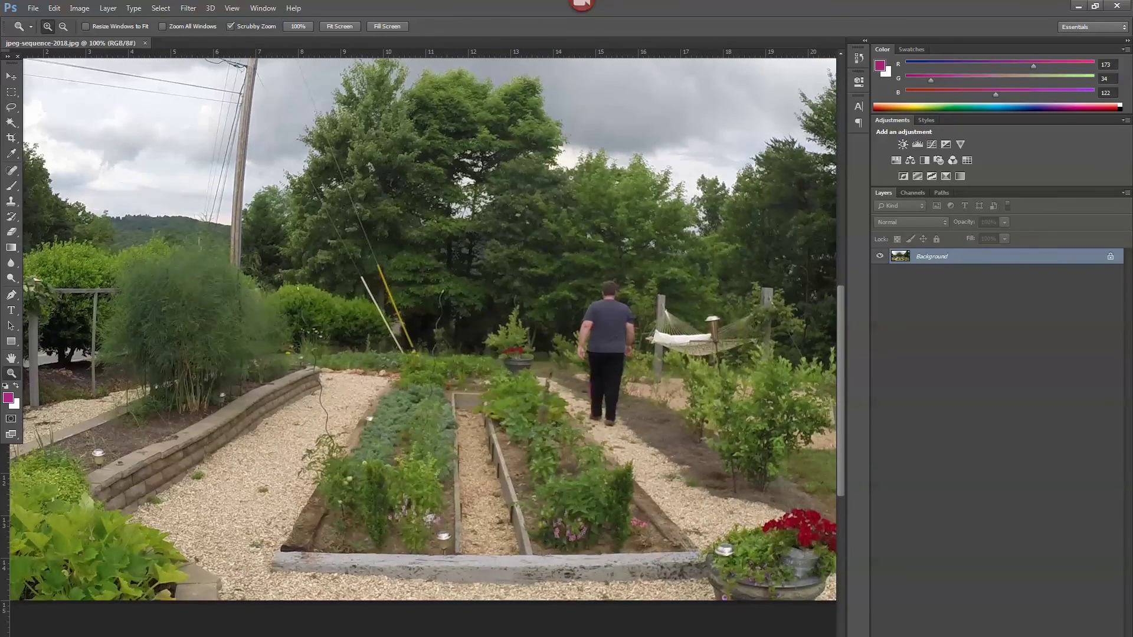
{"action": "left_click_drag", "start_coordinate": [380, 521], "coordinate": [422, 522]}
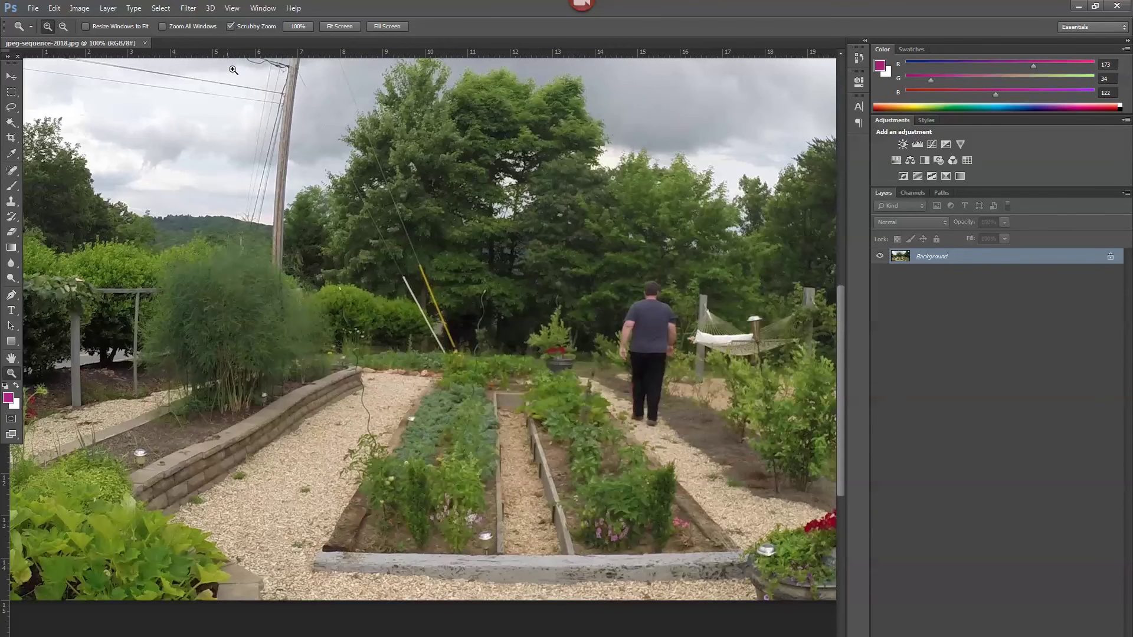
Step: Apply Unsharp Mask to the frame with a 2.3-pixel radius and 0 threshold, then zoom out
{"action": "left_click", "coordinate": [188, 7]}
{"action": "mouse_move", "coordinate": [223, 195]}
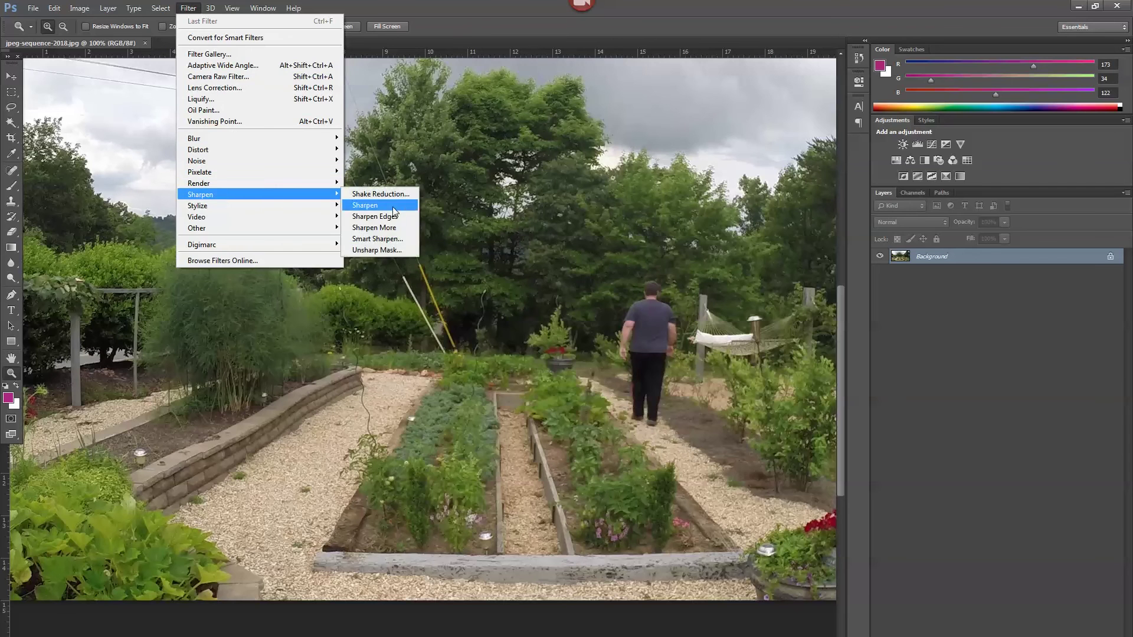
{"action": "left_click", "coordinate": [377, 250]}
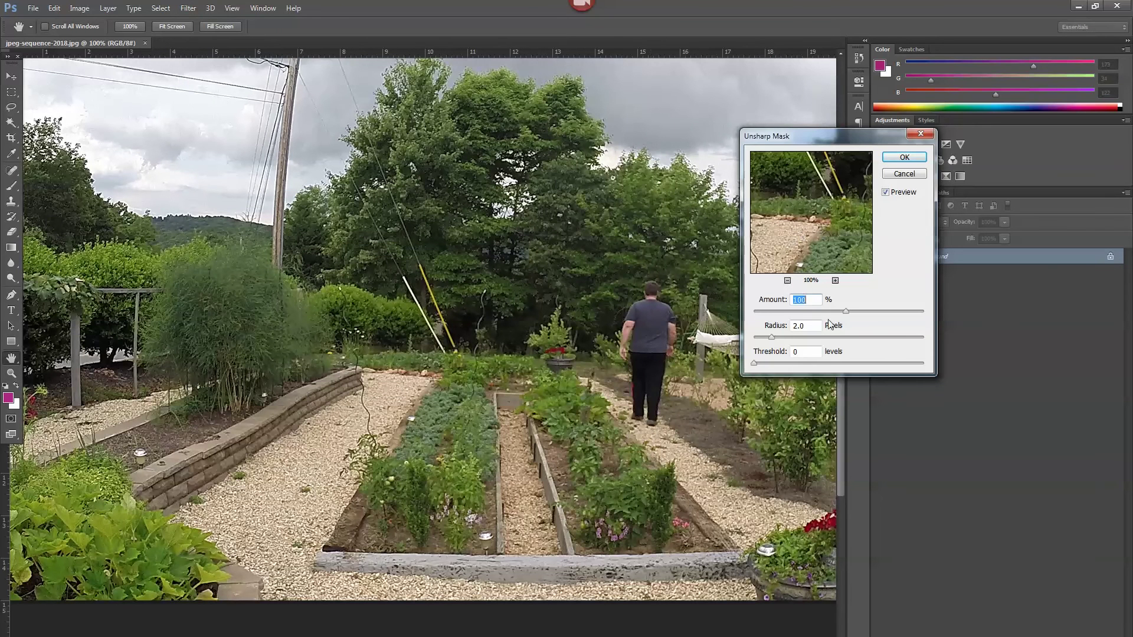
{"action": "left_click_drag", "start_coordinate": [771, 337], "coordinate": [774, 339]}
{"action": "left_click", "coordinate": [846, 311]}
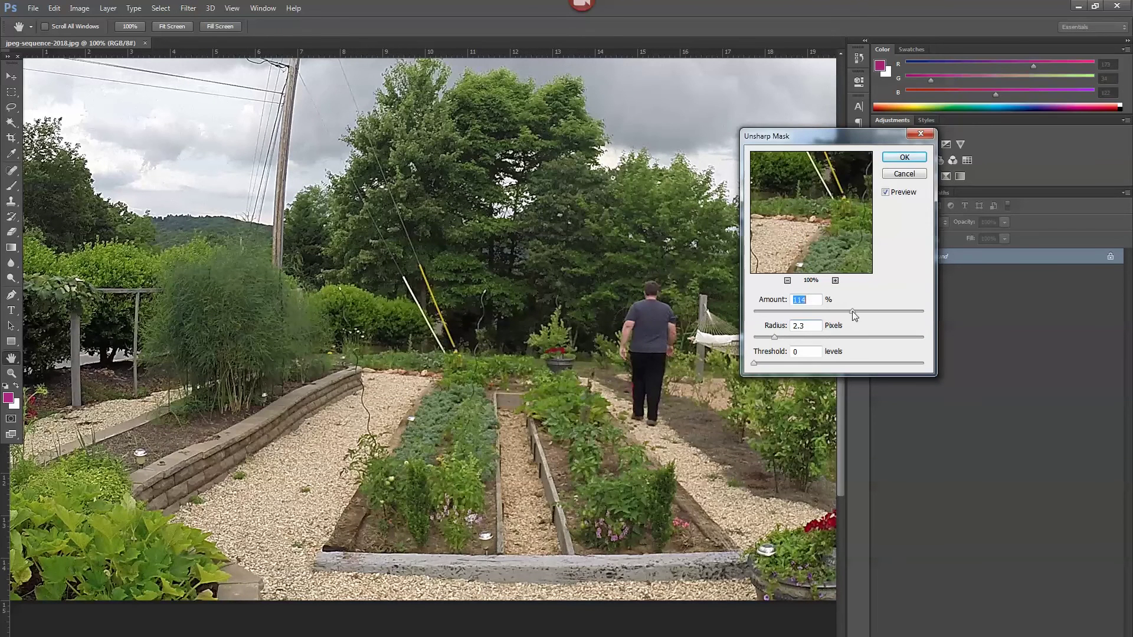
{"action": "left_click", "coordinate": [904, 157]}
{"action": "left_click_drag", "start_coordinate": [762, 400], "coordinate": [762, 398]}
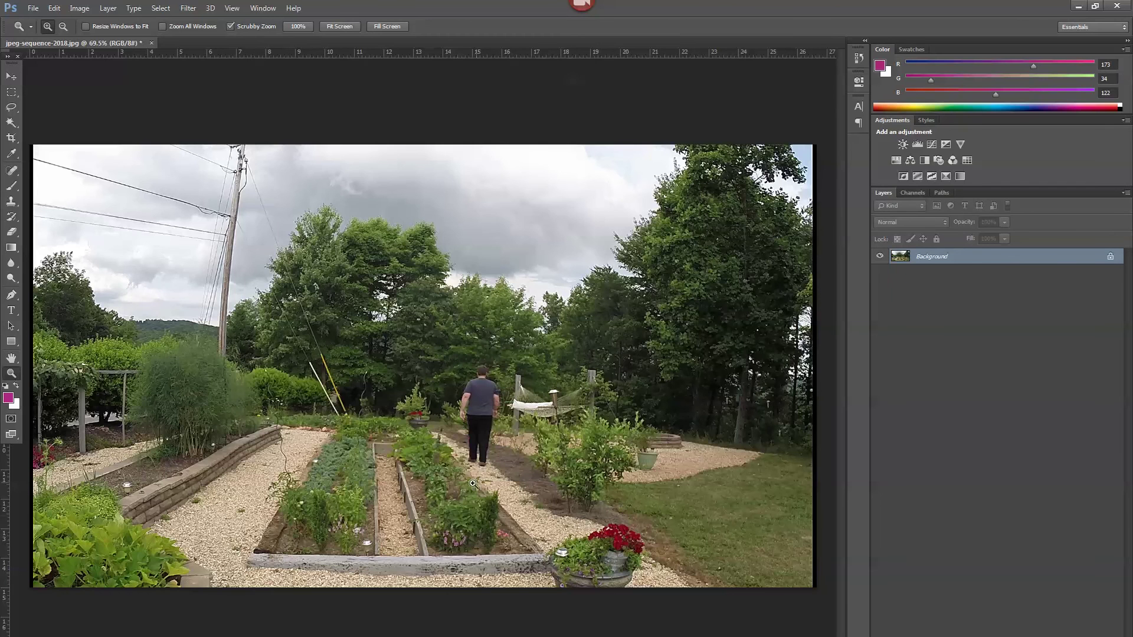
Step: Close the sharpened frame without saving and delete all 94 images in the jpeg sequence folder
{"action": "left_click", "coordinate": [151, 43]}
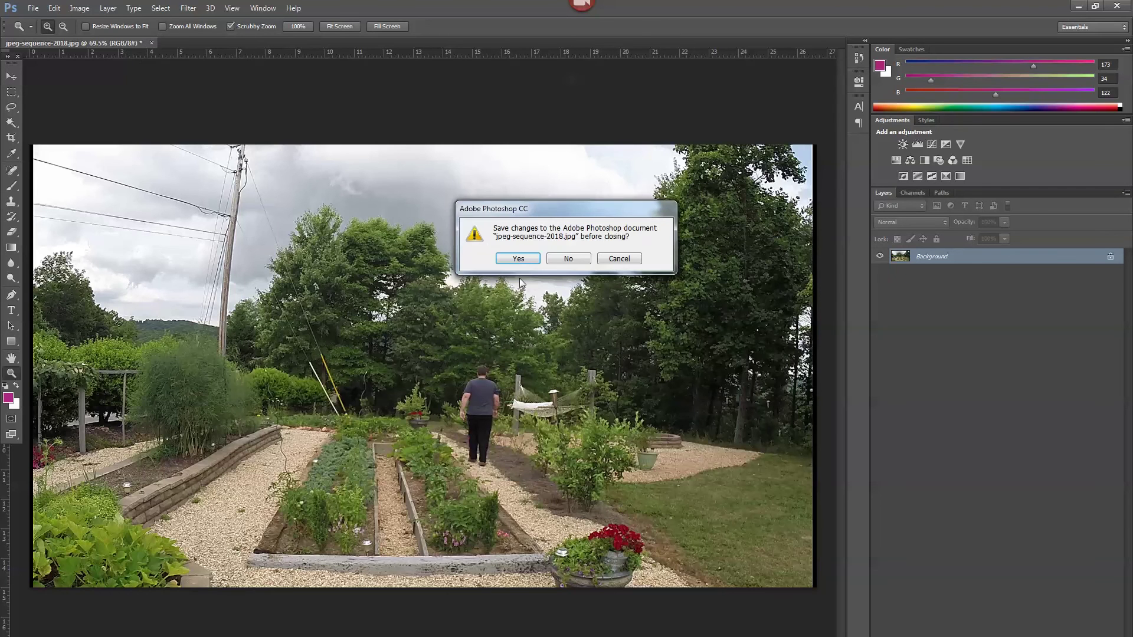
{"action": "left_click", "coordinate": [567, 259]}
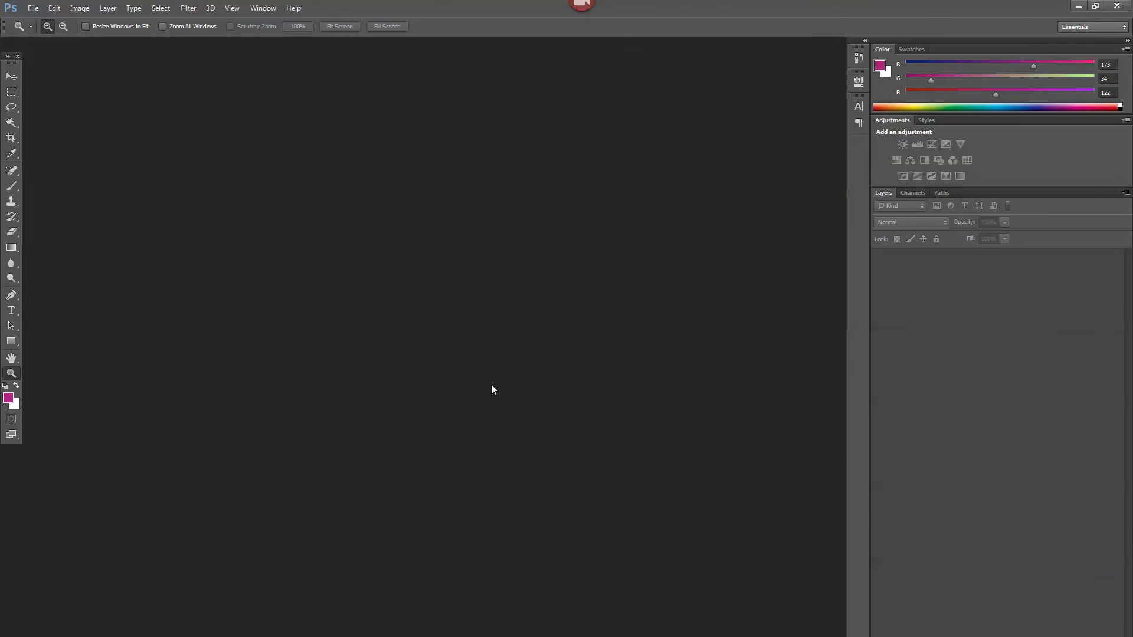
{"action": "key", "text": "alt+Tab"}
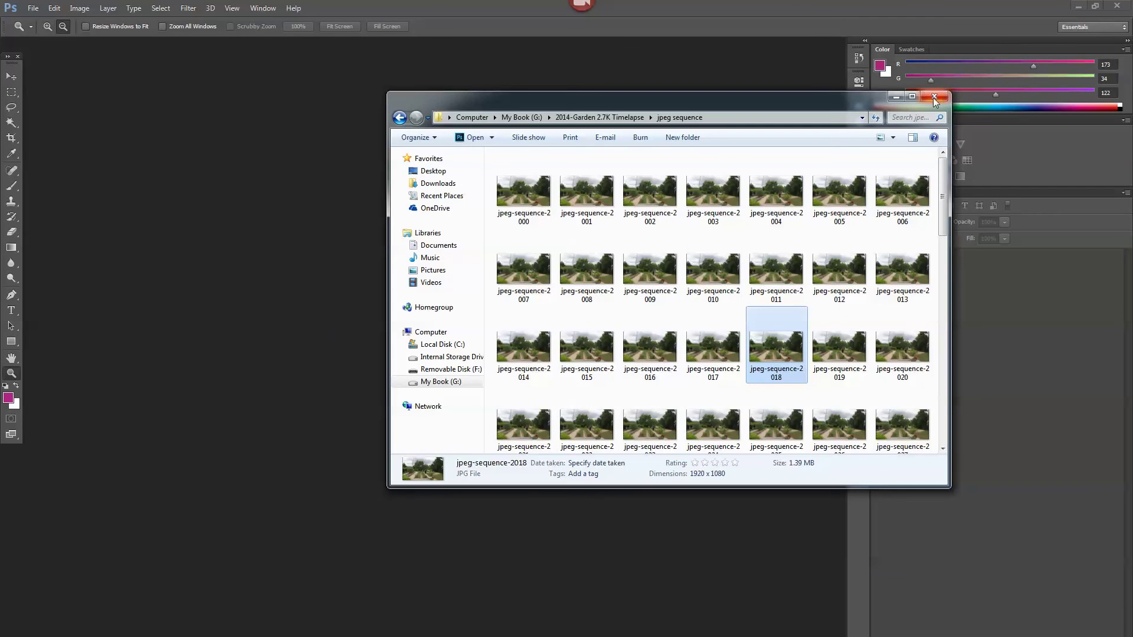
{"action": "left_click", "coordinate": [643, 277]}
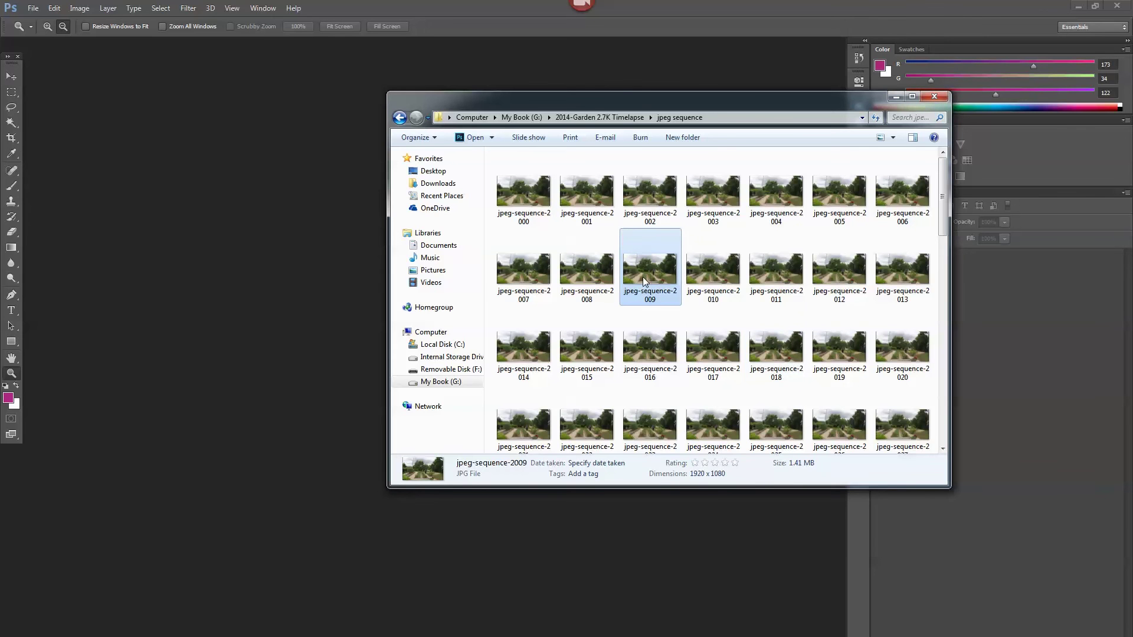
{"action": "key", "text": "ctrl+a"}
{"action": "key", "text": "Delete"}
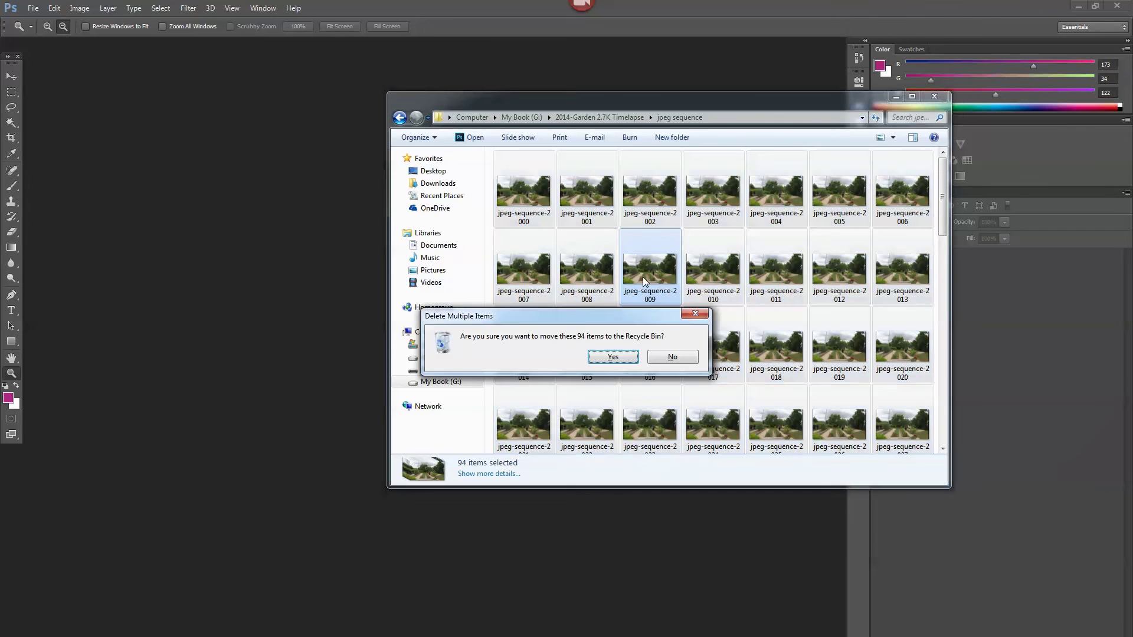
{"action": "left_click", "coordinate": [613, 357]}
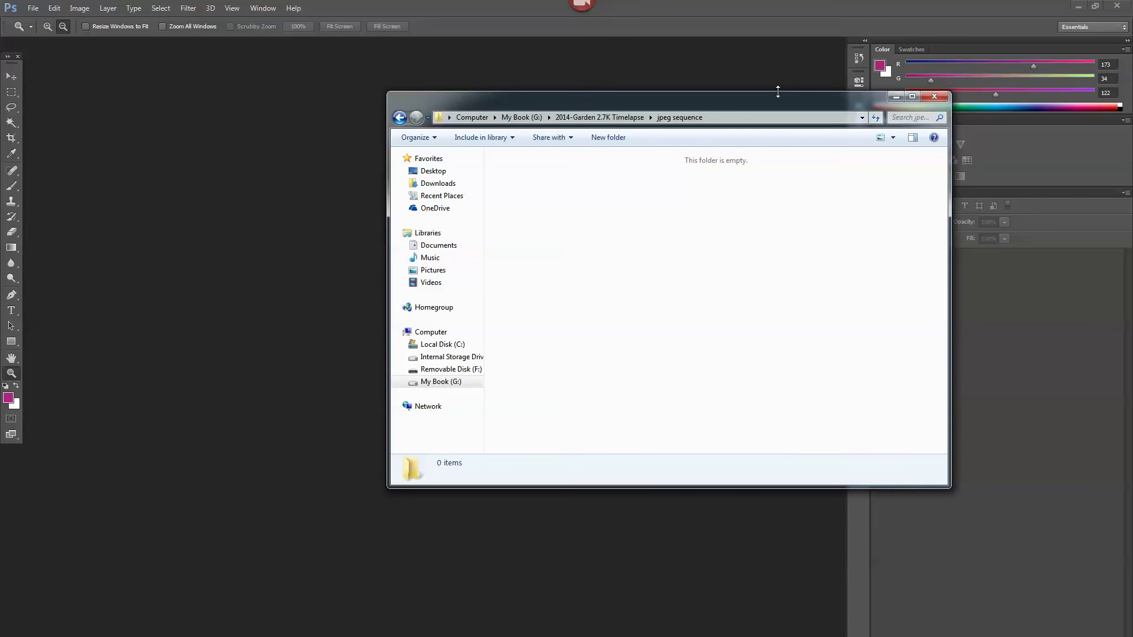
Step: Close the emptied folder window and return to Premiere Pro
{"action": "left_click_drag", "start_coordinate": [756, 95], "coordinate": [791, 105]}
{"action": "left_click", "coordinate": [968, 114]}
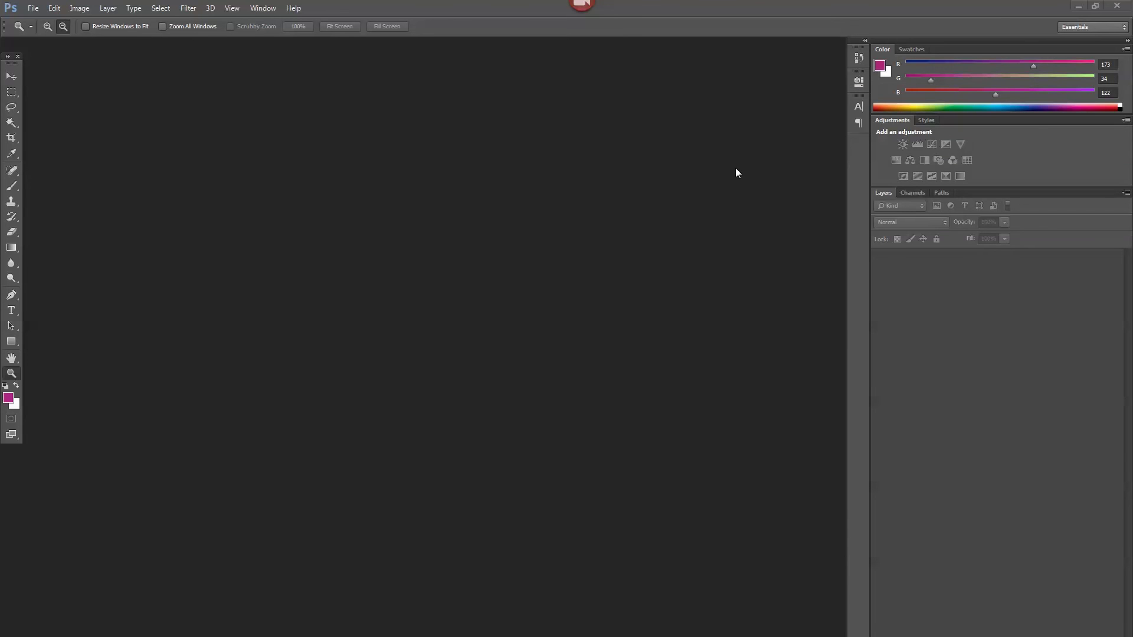
{"action": "key", "text": "alt+Tab"}
{"action": "key", "text": "alt+Tab"}
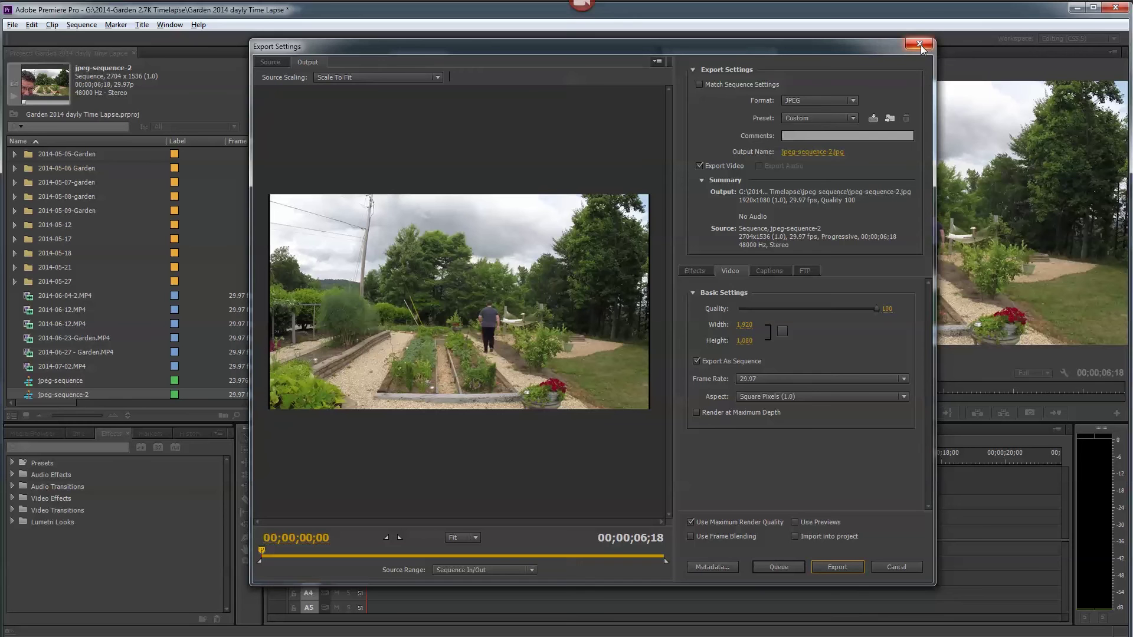
Step: Cancel the pending export and close the jpeg-sequence and jpeg-sequence-2 timeline tabs
{"action": "left_click", "coordinate": [893, 565]}
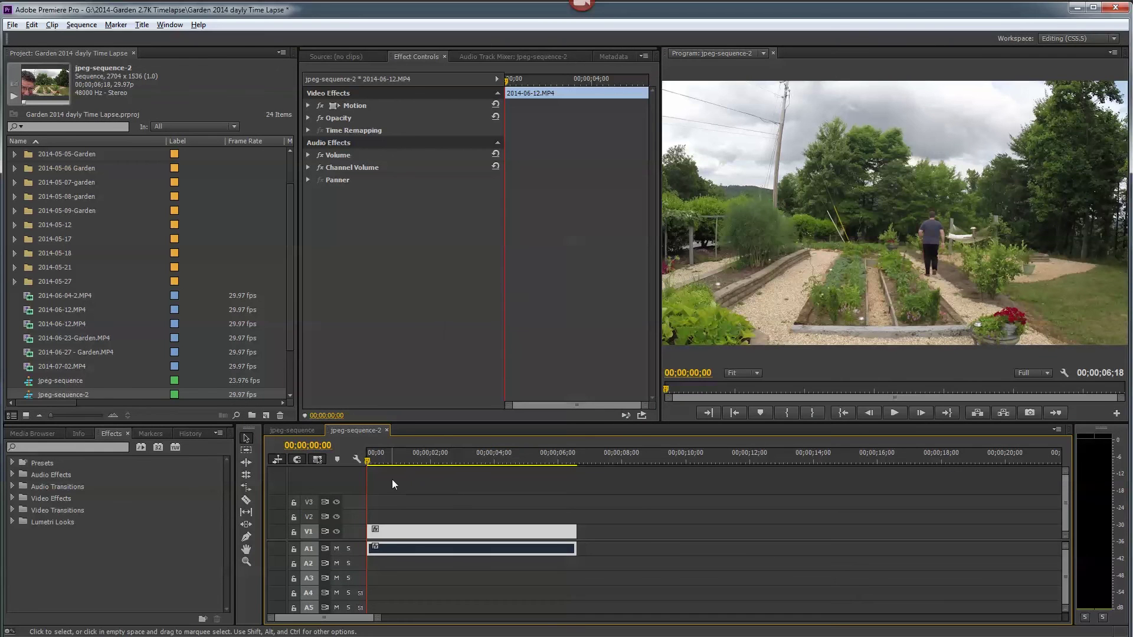
{"action": "left_click", "coordinate": [302, 435]}
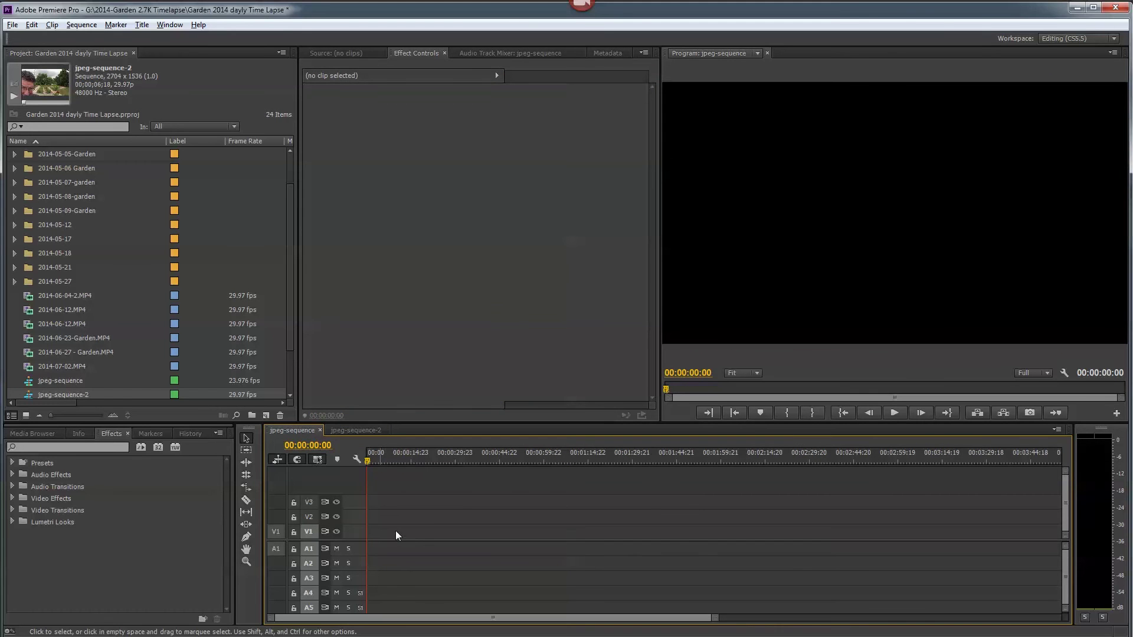
{"action": "left_click", "coordinate": [319, 429]}
{"action": "left_click", "coordinate": [327, 429]}
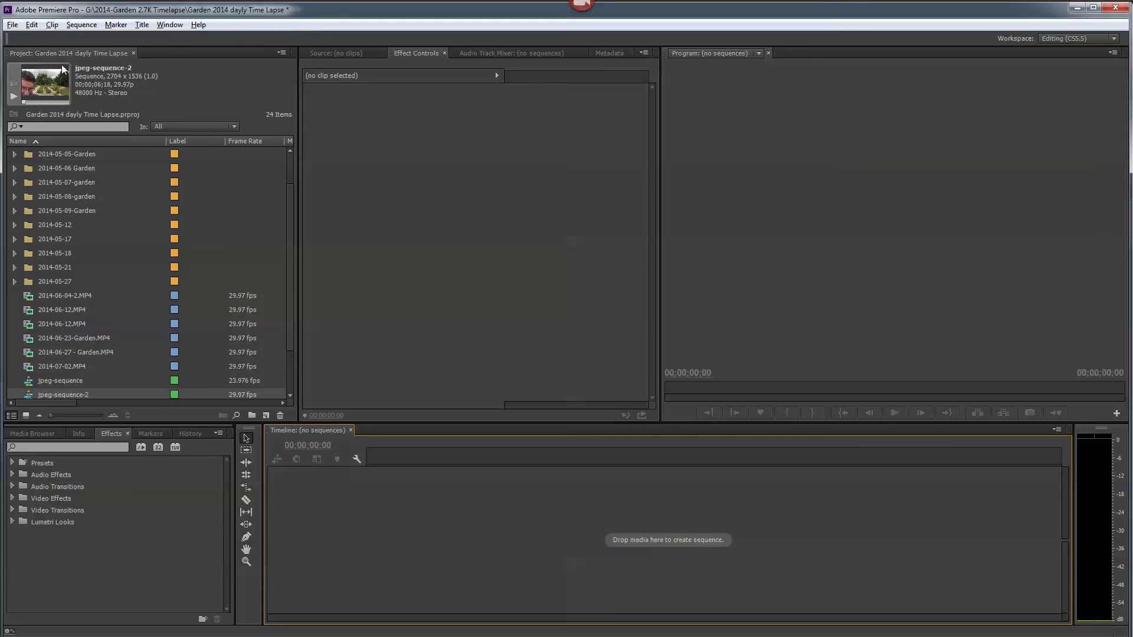
{"action": "left_click", "coordinate": [12, 25]}
Step: Create a new sequence from the RED R3D 3K 16x9 29.97 preset at 3072x1728
{"action": "mouse_move", "coordinate": [36, 41]}
{"action": "left_click", "coordinate": [220, 51]}
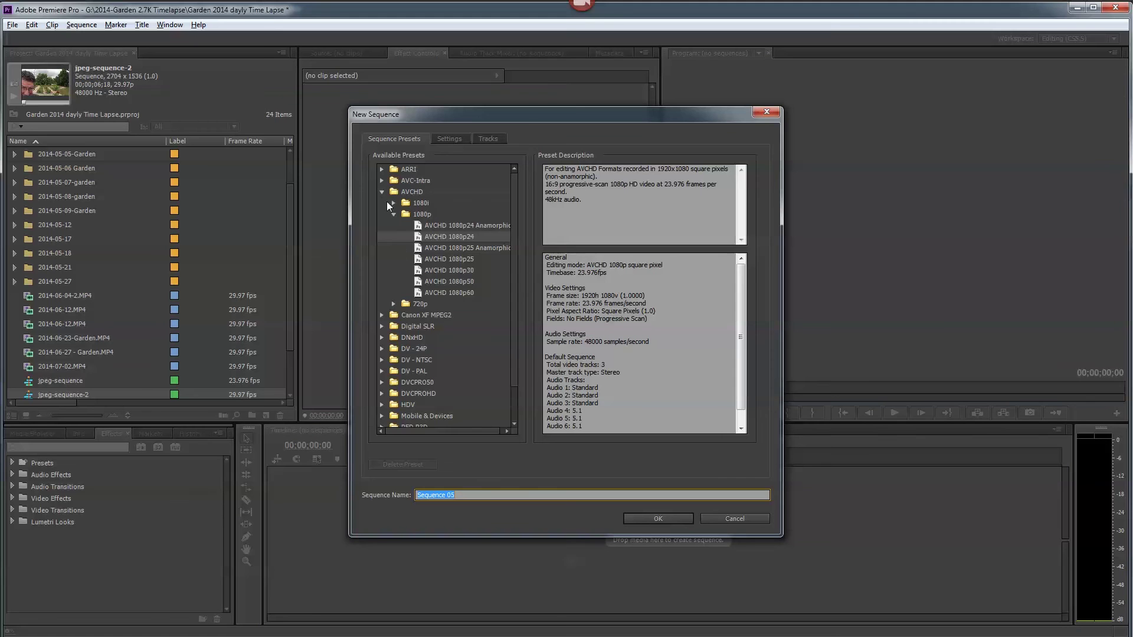
{"action": "left_click", "coordinate": [381, 192]}
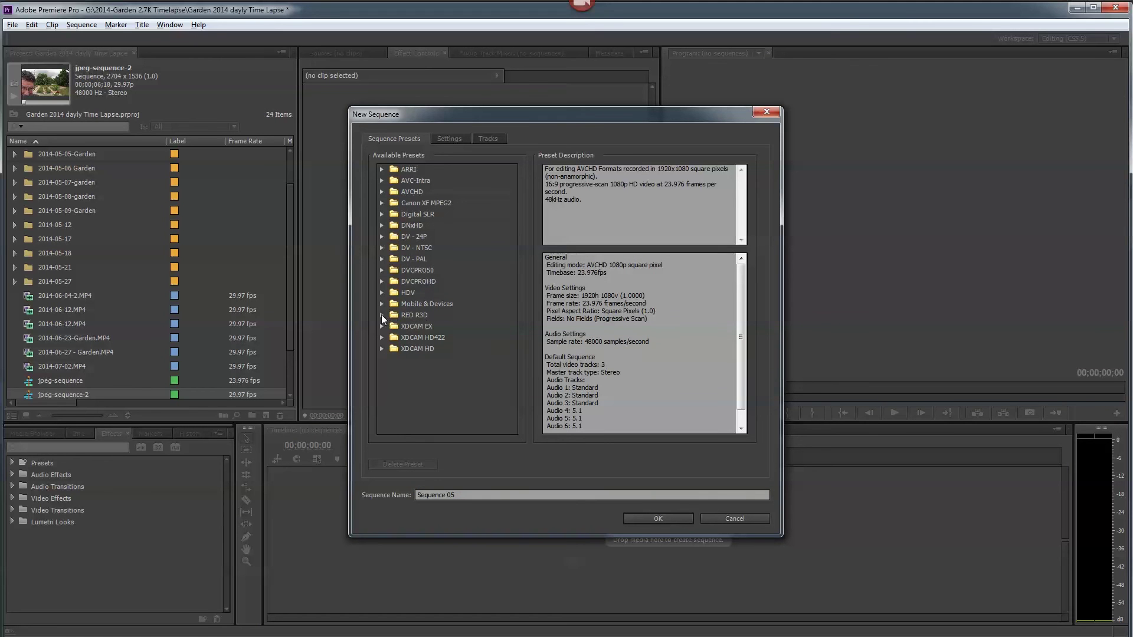
{"action": "left_click", "coordinate": [381, 314]}
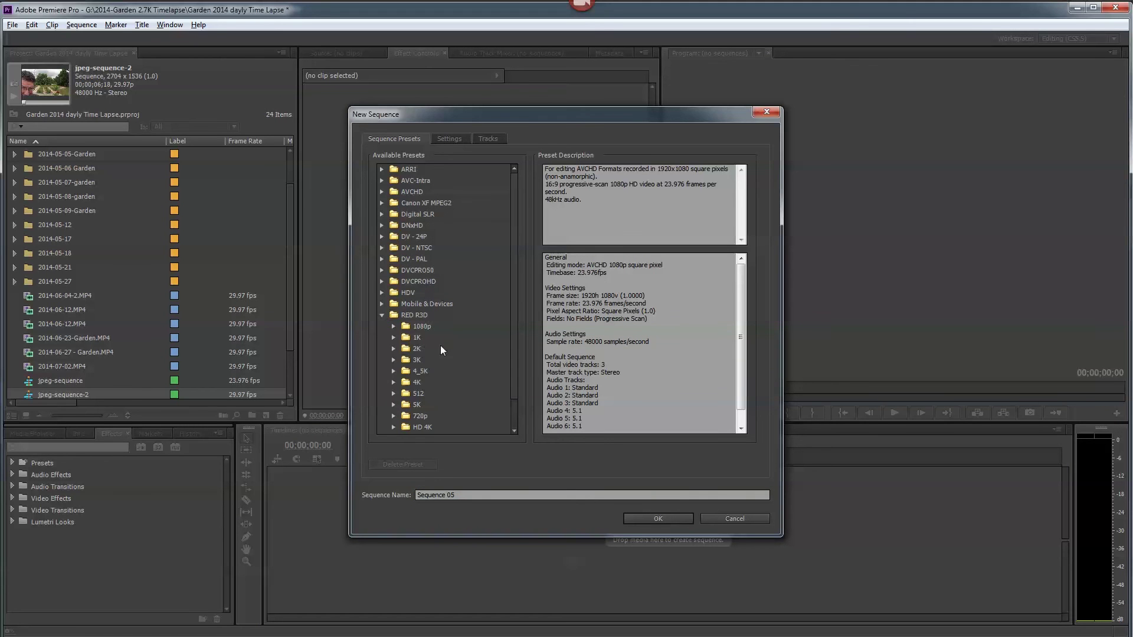
{"action": "left_click", "coordinate": [395, 349]}
{"action": "left_click", "coordinate": [440, 382]}
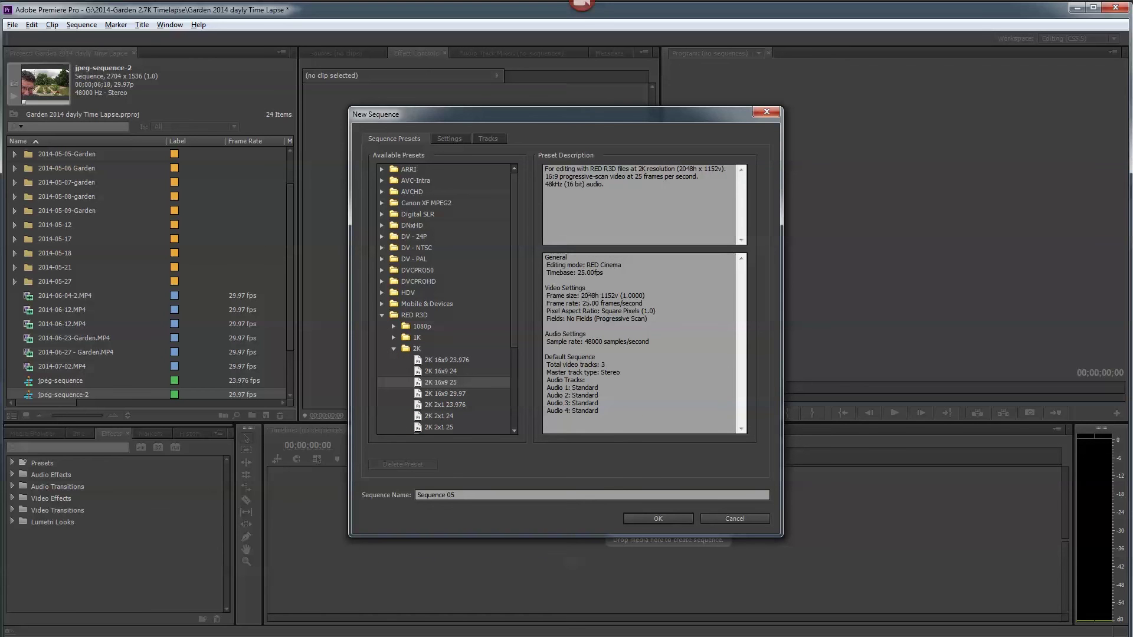
{"action": "left_click", "coordinate": [394, 349]}
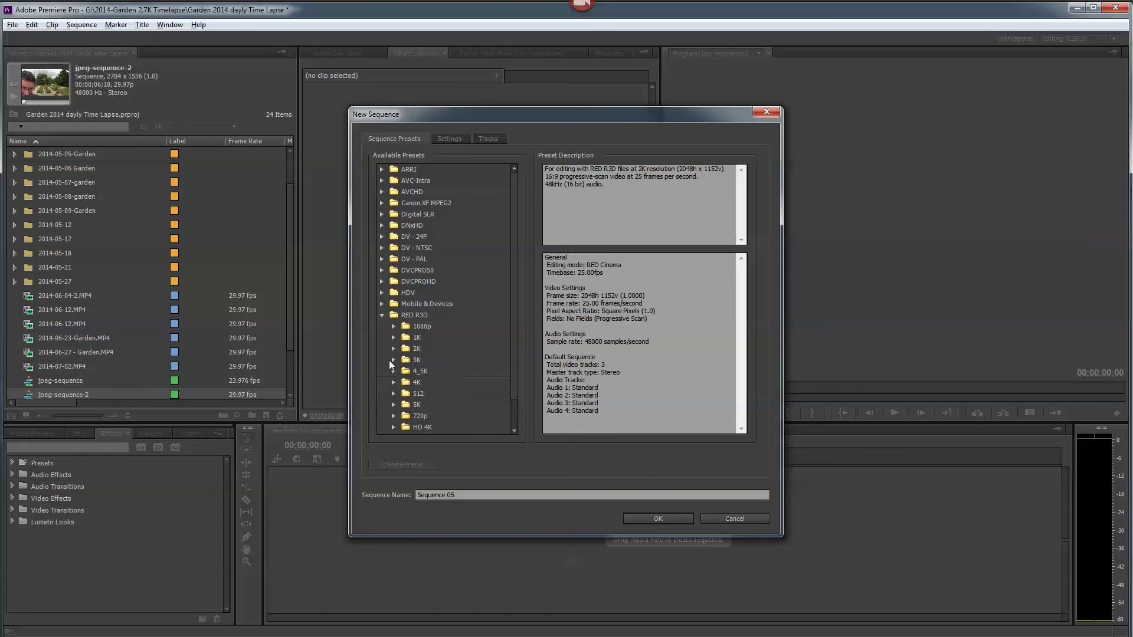
{"action": "left_click", "coordinate": [393, 360]}
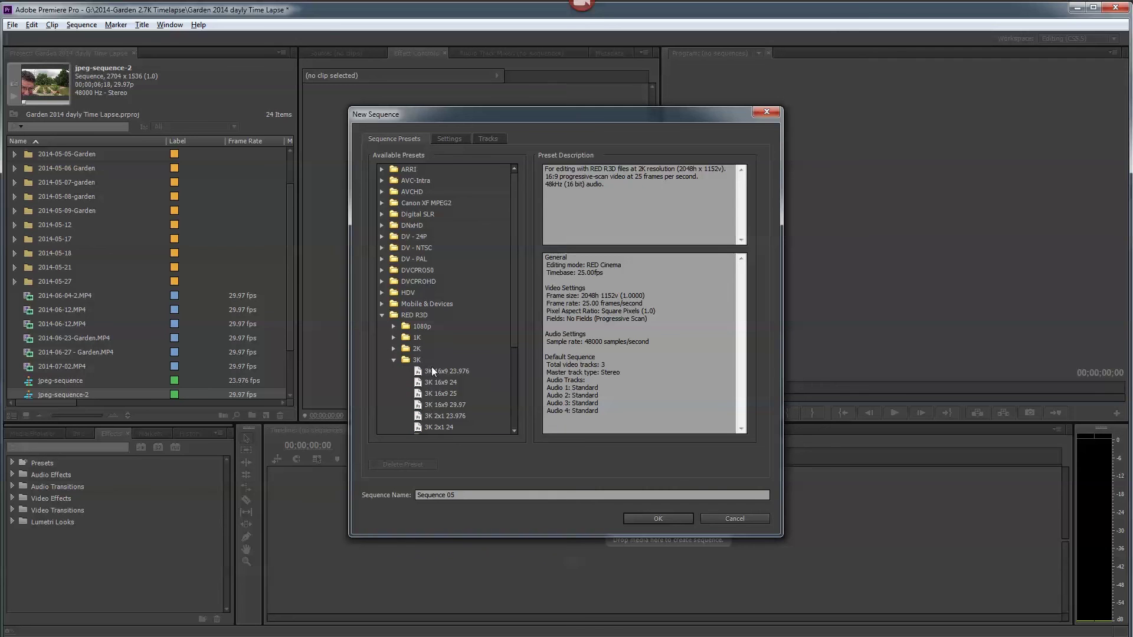
{"action": "left_click", "coordinate": [423, 395]}
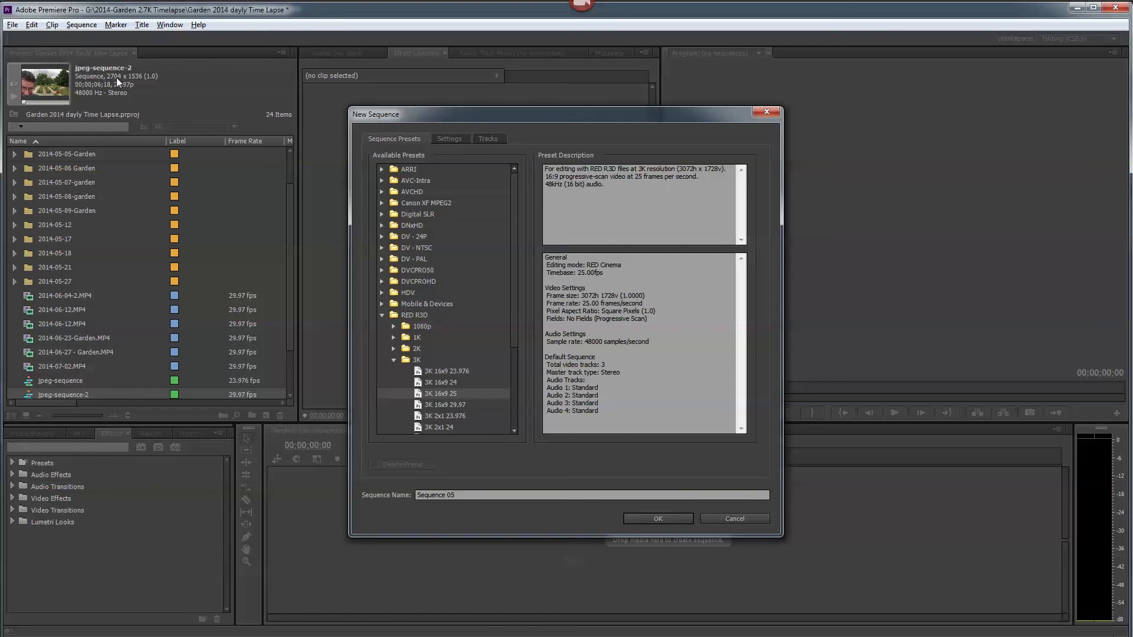
{"action": "left_click", "coordinate": [425, 407]}
{"action": "left_click", "coordinate": [654, 519]}
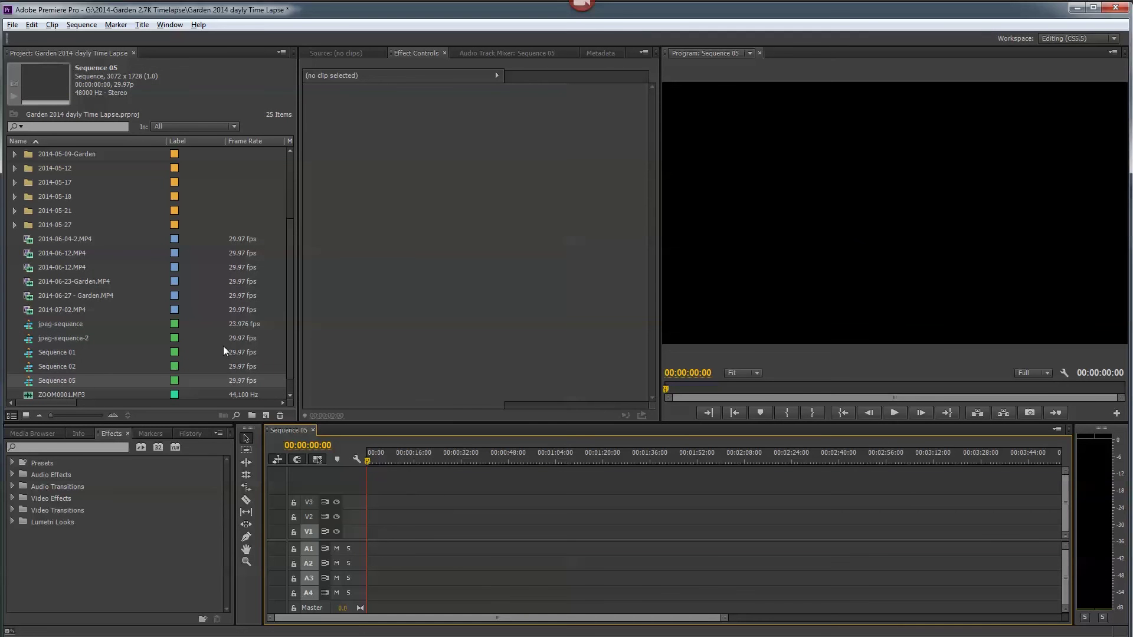
Step: Load 2014-06-23-Garden.MP4 in the Source monitor and mark In/Out points spanning 00:00:04:07
{"action": "left_click", "coordinate": [29, 281]}
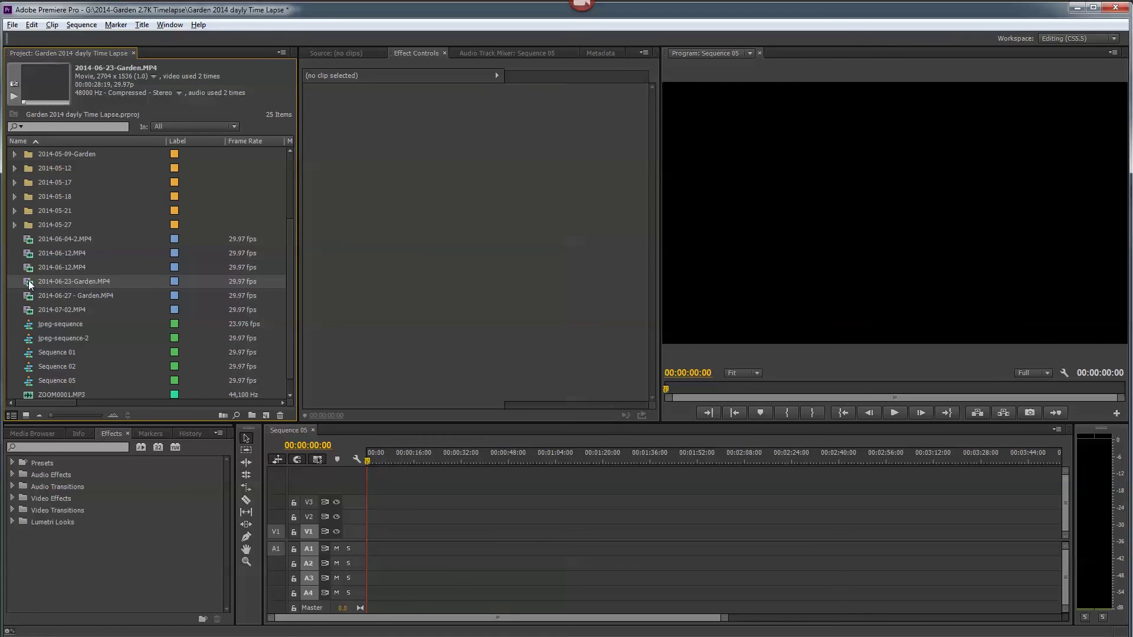
{"action": "double_click", "coordinate": [28, 280]}
{"action": "left_click_drag", "start_coordinate": [309, 392], "coordinate": [499, 392]}
{"action": "left_click", "coordinate": [370, 412]}
{"action": "left_click", "coordinate": [370, 413]}
{"action": "left_click", "coordinate": [396, 413]}
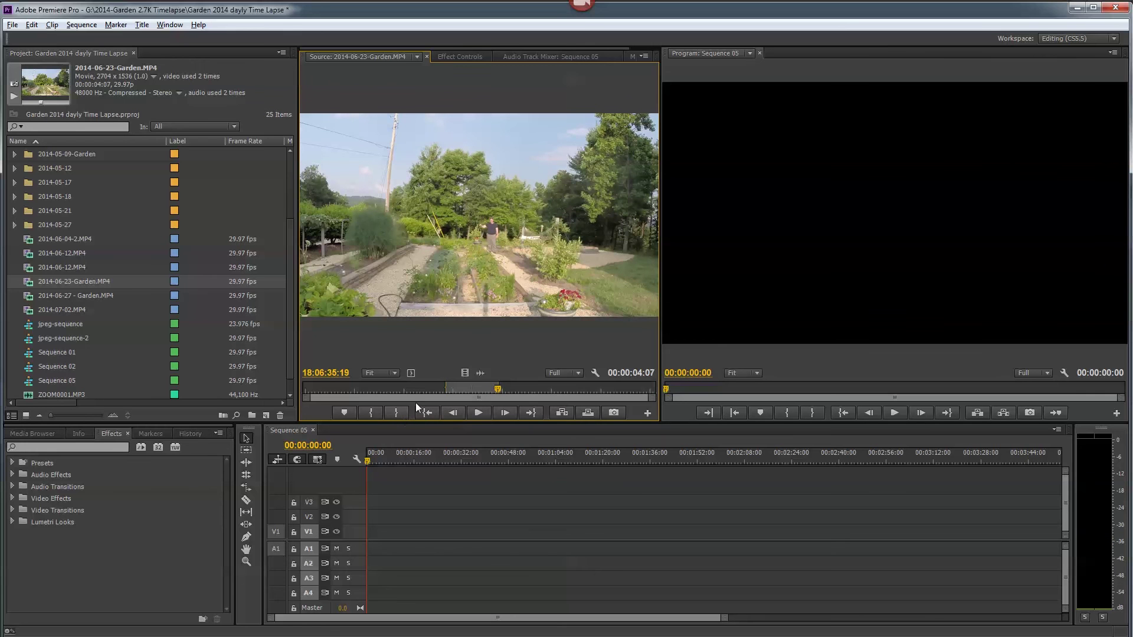
Step: Place the marked Garden range at the start of Sequence 05 keeping existing sequence settings
{"action": "left_click_drag", "start_coordinate": [455, 250], "coordinate": [375, 541]}
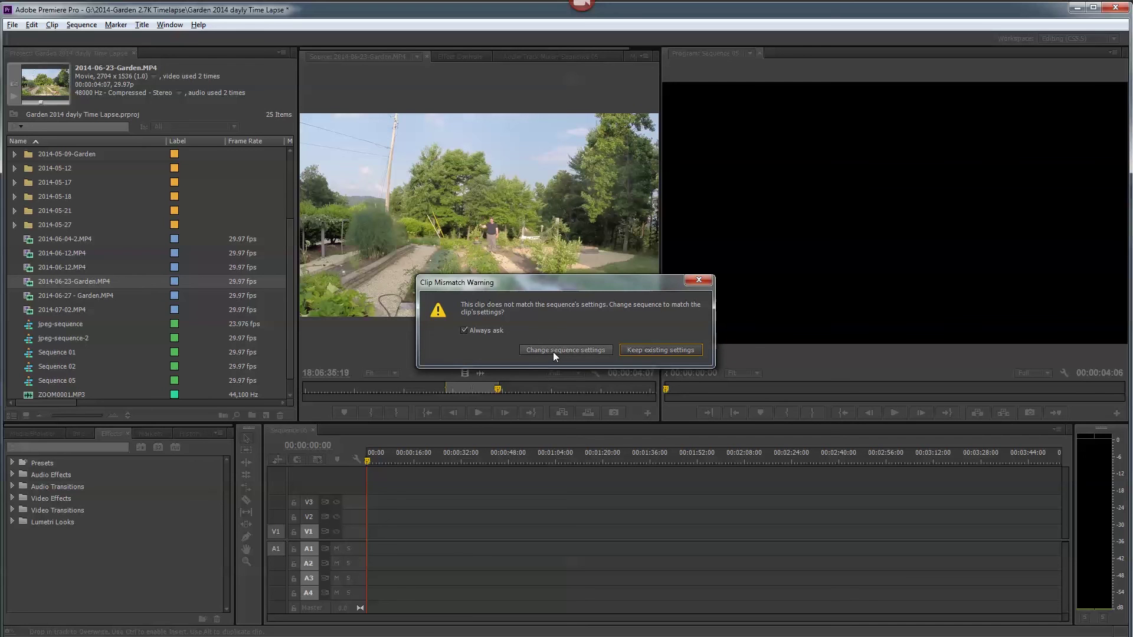
{"action": "left_click", "coordinate": [659, 351]}
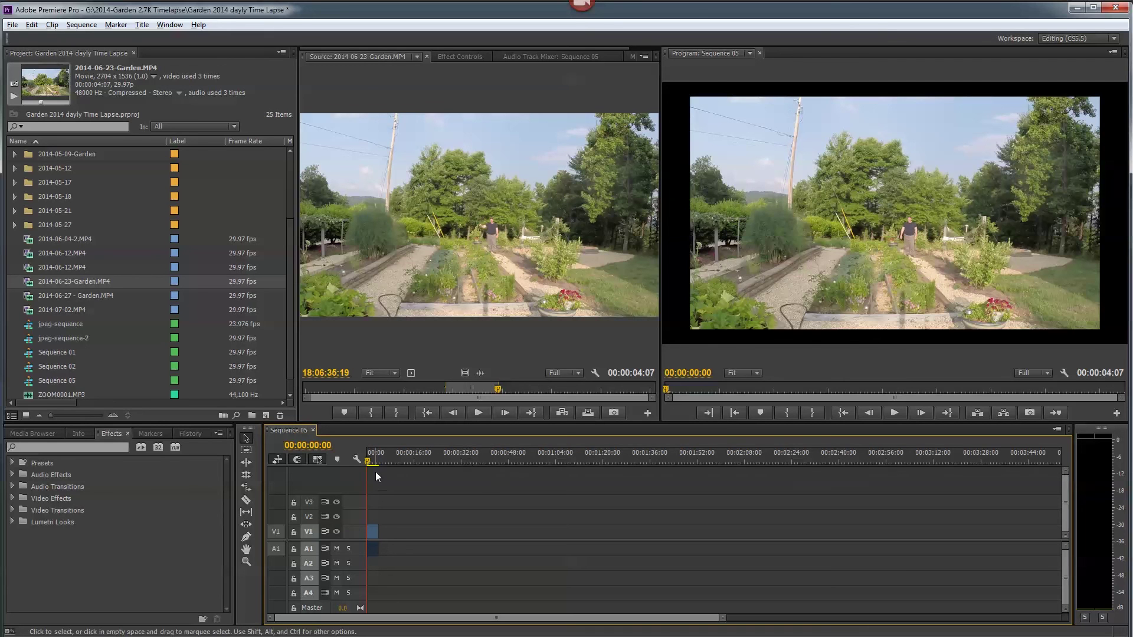
{"action": "left_click_drag", "start_coordinate": [369, 458], "coordinate": [361, 461]}
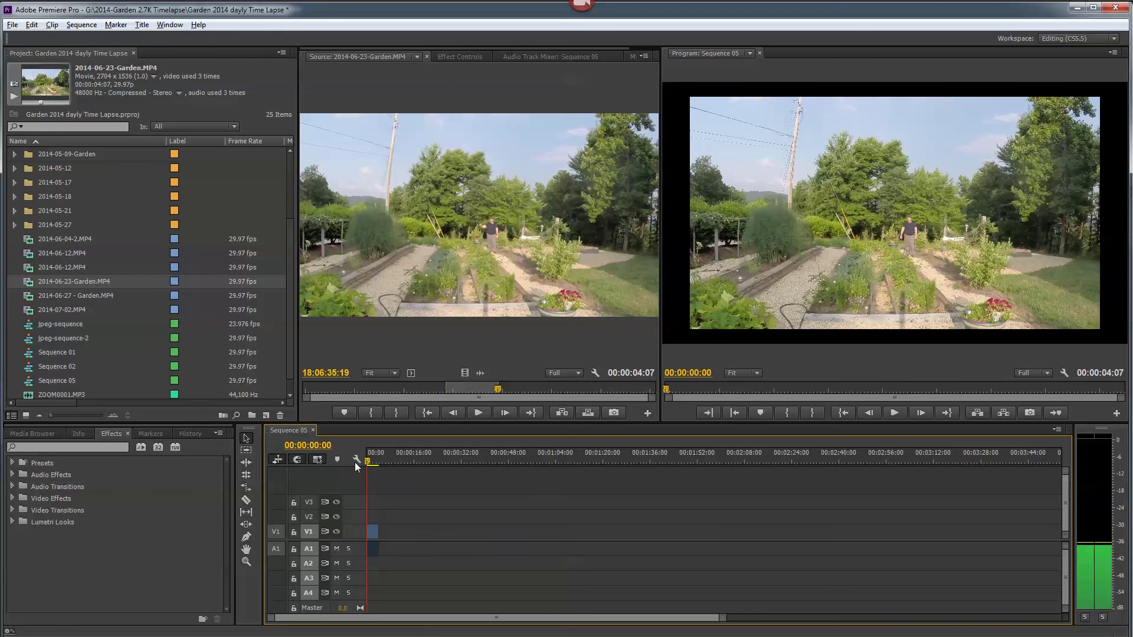
Step: Bring up the Export Settings for Sequence 05 from the File menu
{"action": "left_click", "coordinate": [11, 24]}
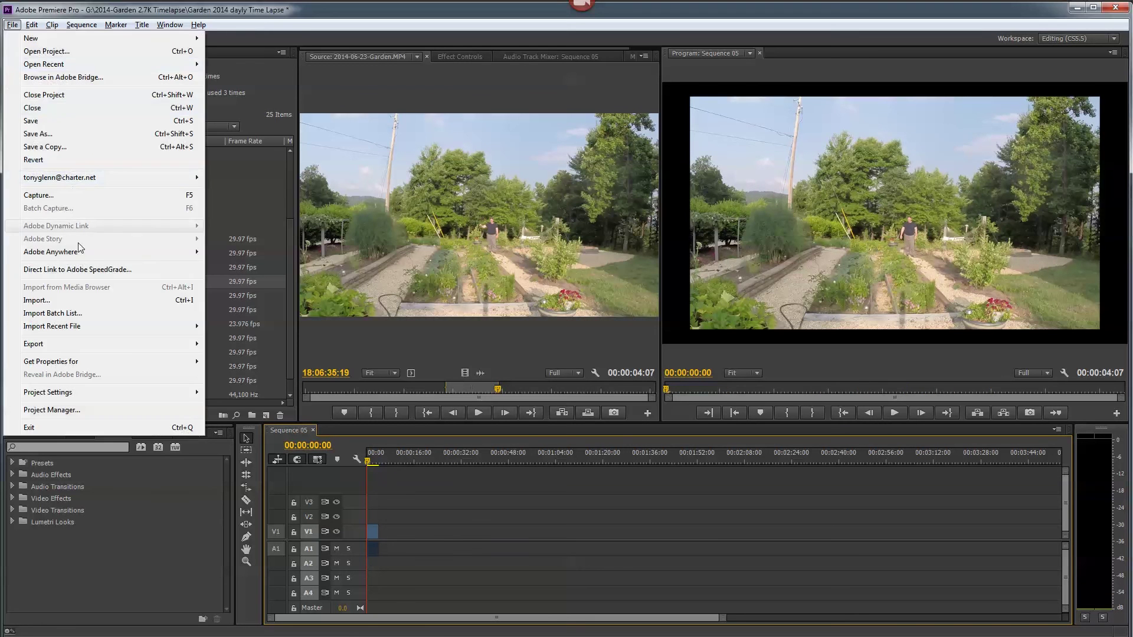
{"action": "mouse_move", "coordinate": [60, 344]}
{"action": "left_click", "coordinate": [591, 497]}
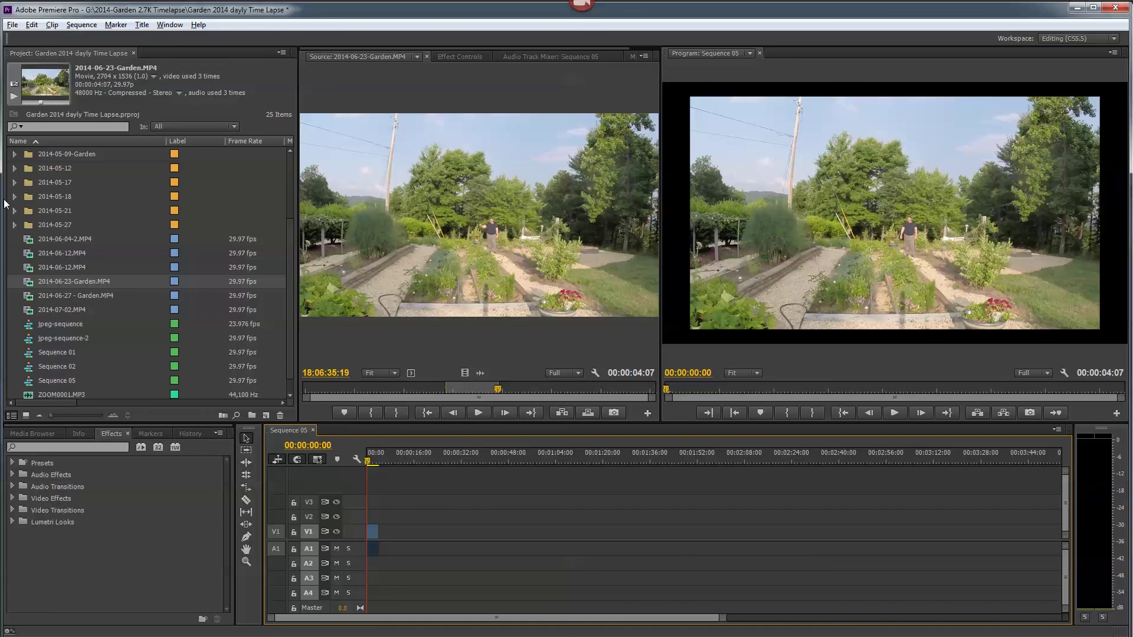
{"action": "left_click", "coordinate": [12, 25]}
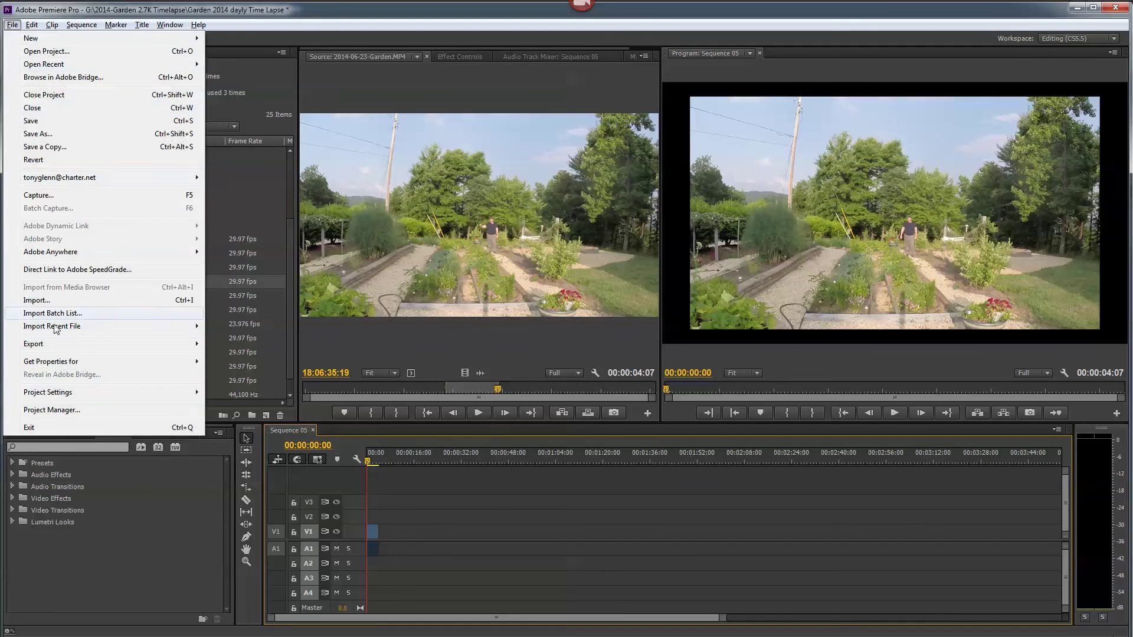
{"action": "mouse_move", "coordinate": [171, 342]}
{"action": "left_click", "coordinate": [235, 343]}
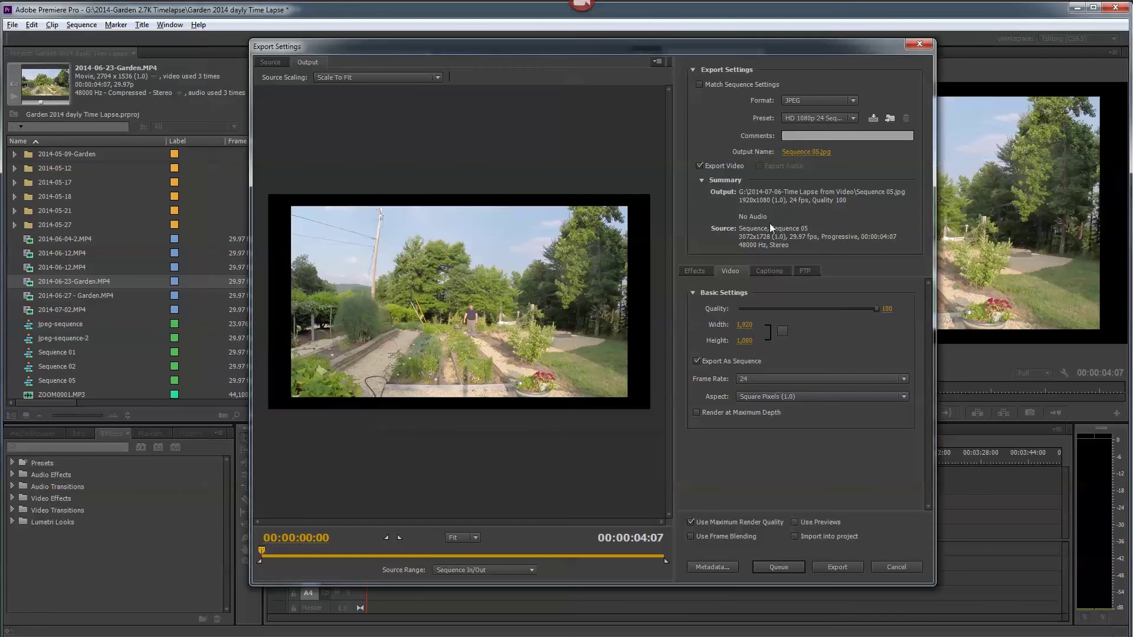
Step: Change the export format from JPEG to BMP and bring up the Save As dialog for the output
{"action": "left_click", "coordinate": [855, 103]}
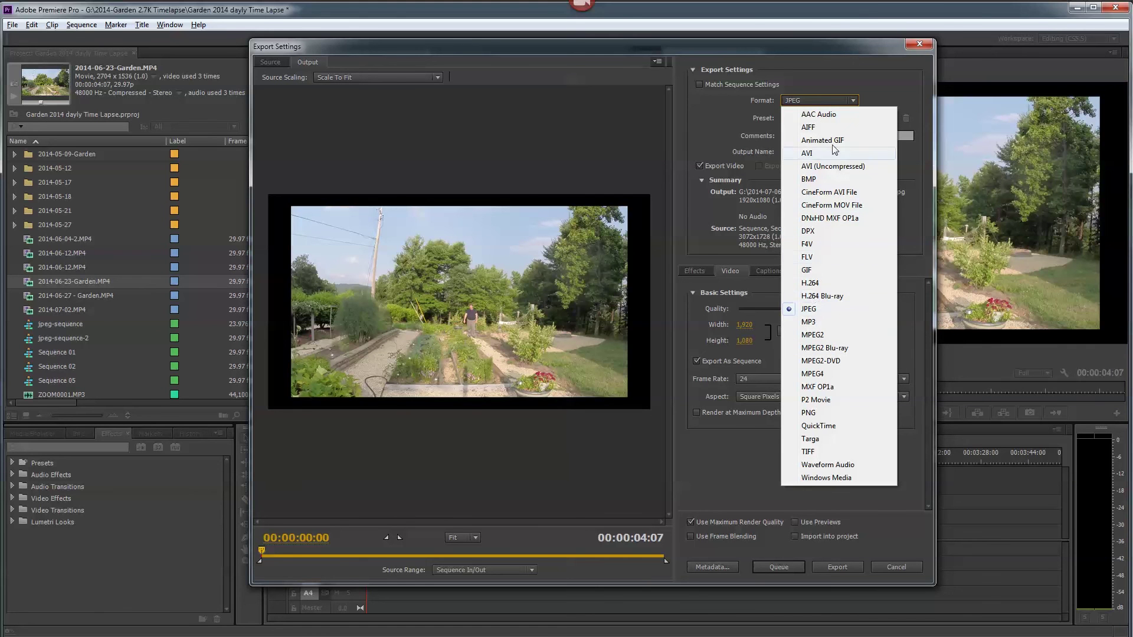
{"action": "left_click", "coordinate": [826, 179]}
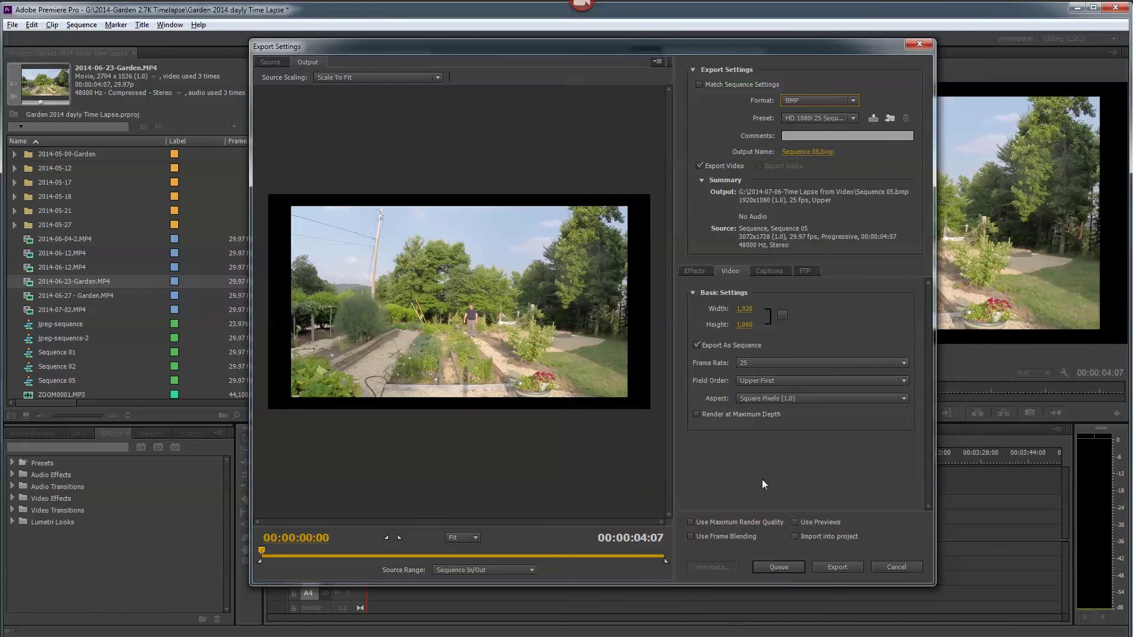
{"action": "left_click", "coordinate": [806, 153]}
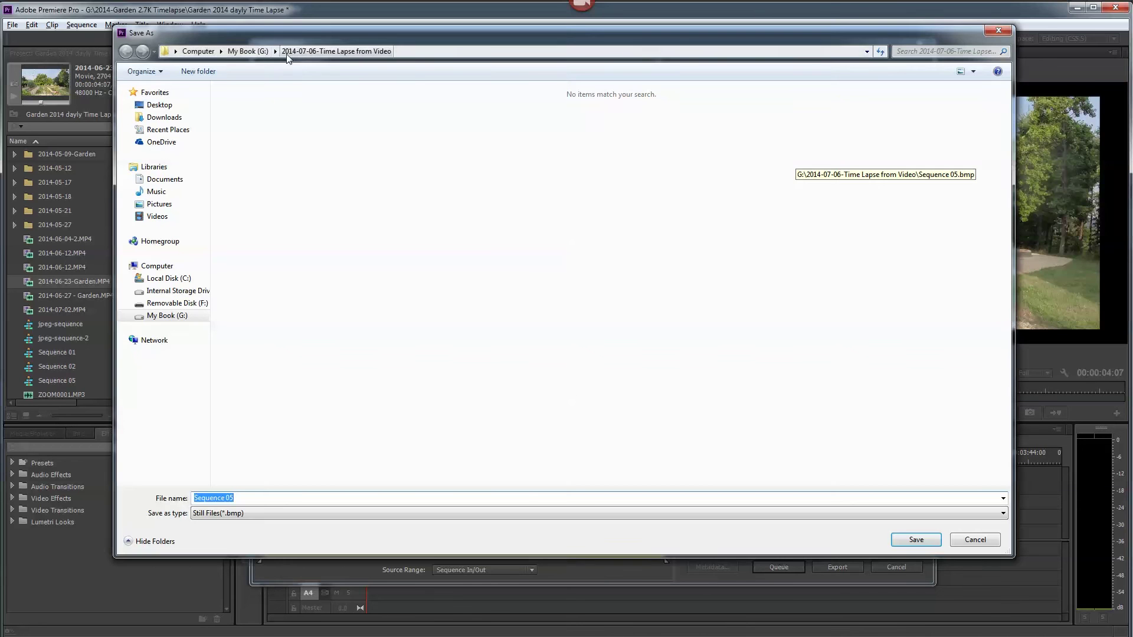
Step: Save output as Sequence 05 in 2014-Garden 2.7K Timelapse\jpeg sequence, start the BMP export, then cancel it
{"action": "left_click", "coordinate": [247, 50]}
{"action": "left_click_drag", "start_coordinate": [1006, 153], "coordinate": [963, 473]}
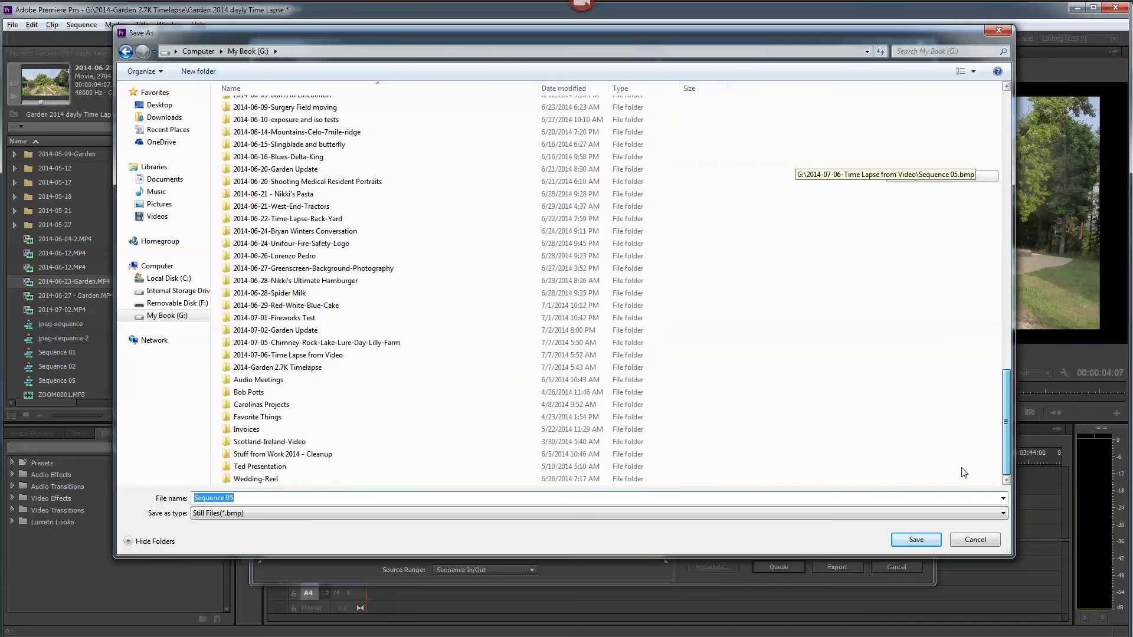
{"action": "double_click", "coordinate": [306, 367]}
{"action": "left_click", "coordinate": [372, 124]}
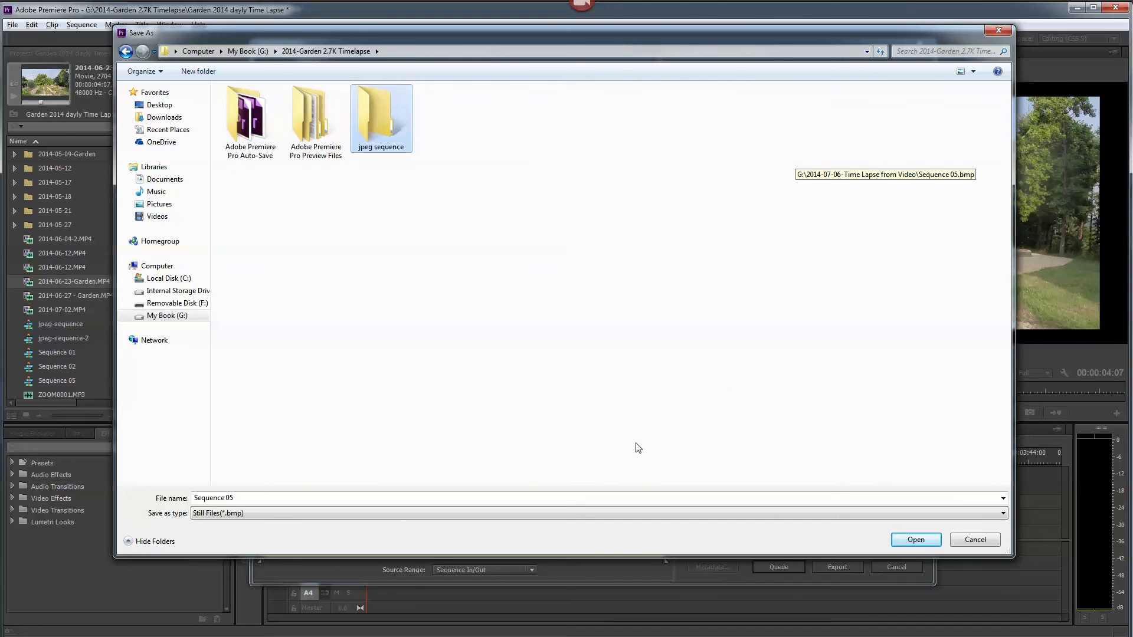
{"action": "left_click", "coordinate": [927, 539]}
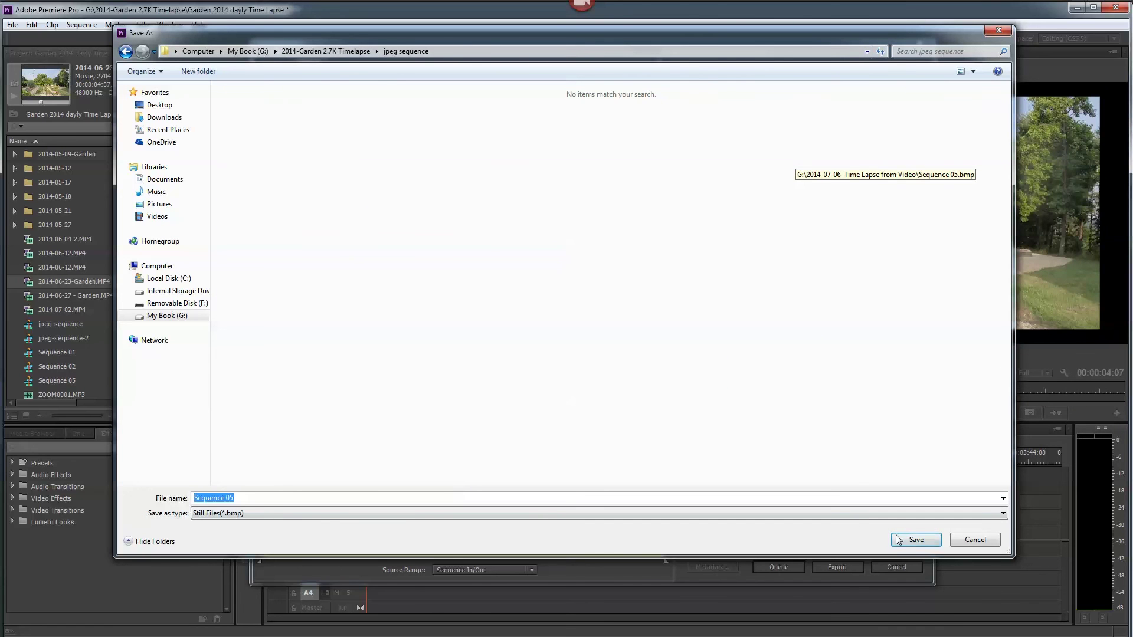
{"action": "left_click", "coordinate": [913, 544]}
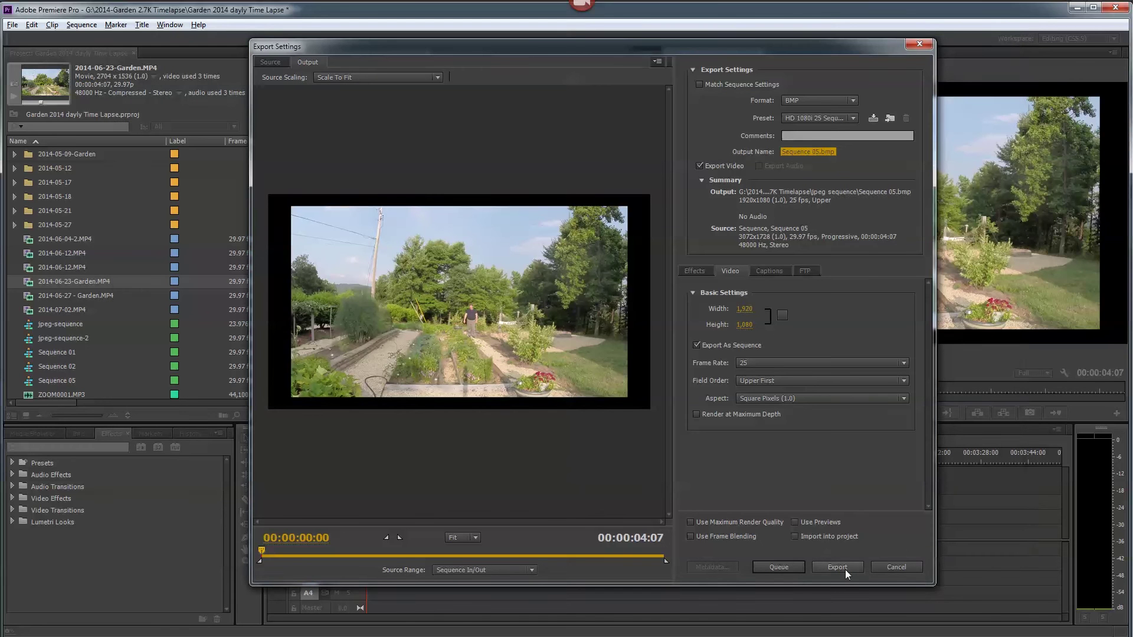
{"action": "left_click", "coordinate": [839, 567]}
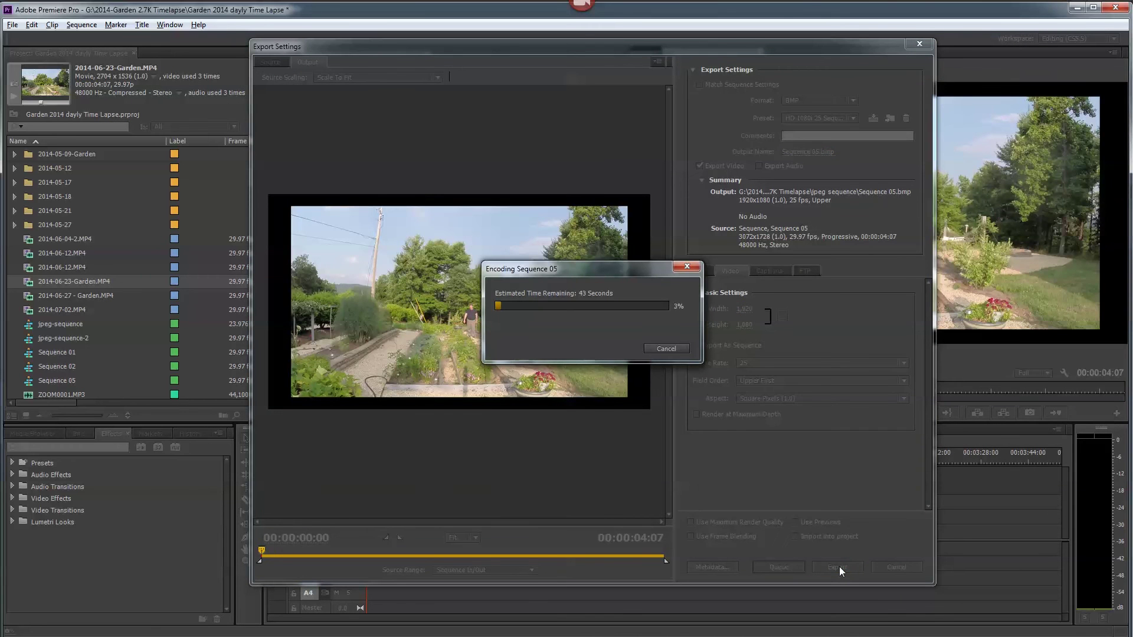
{"action": "left_click", "coordinate": [668, 349]}
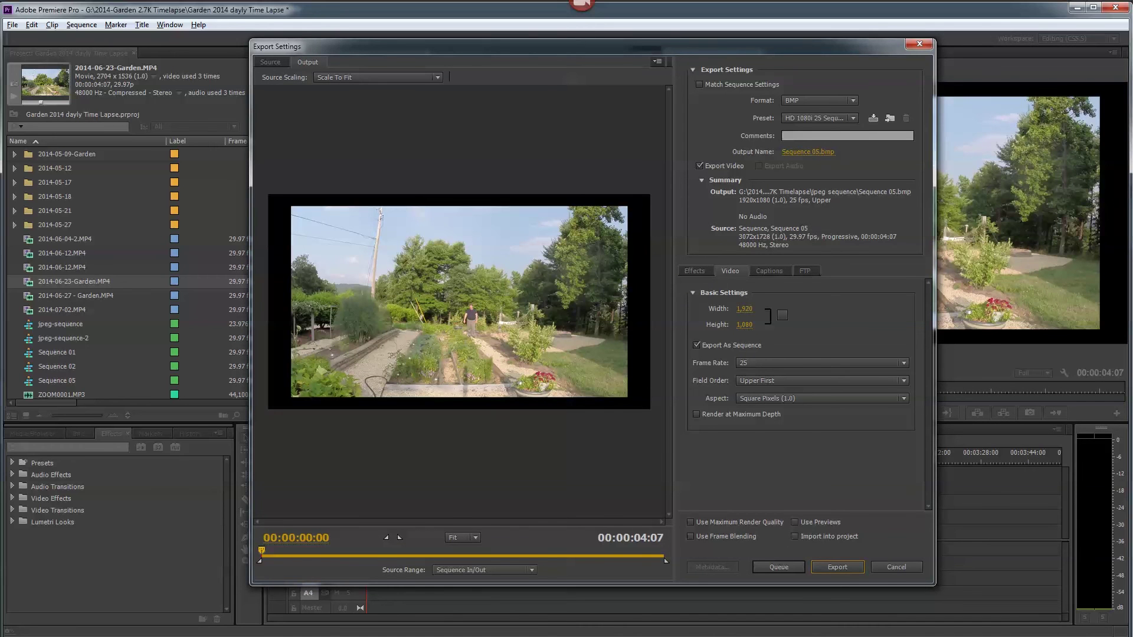
Step: Preview frame Sequence 05018 from the jpeg sequence folder, then bring up its Open with options
{"action": "key", "text": "alt+Tab"}
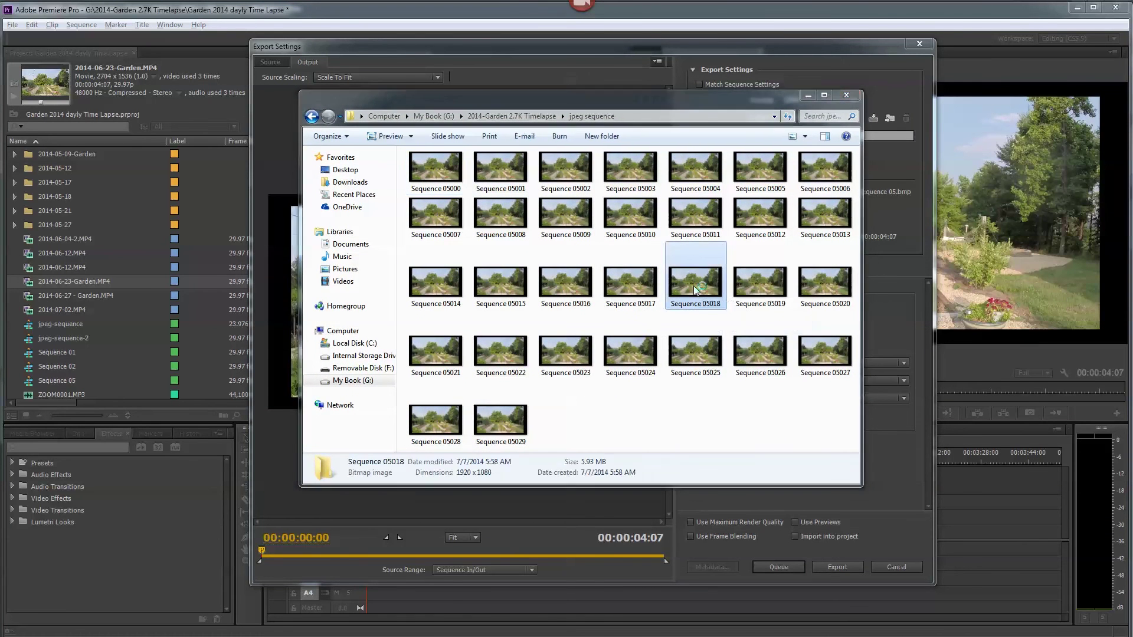
{"action": "double_click", "coordinate": [694, 287]}
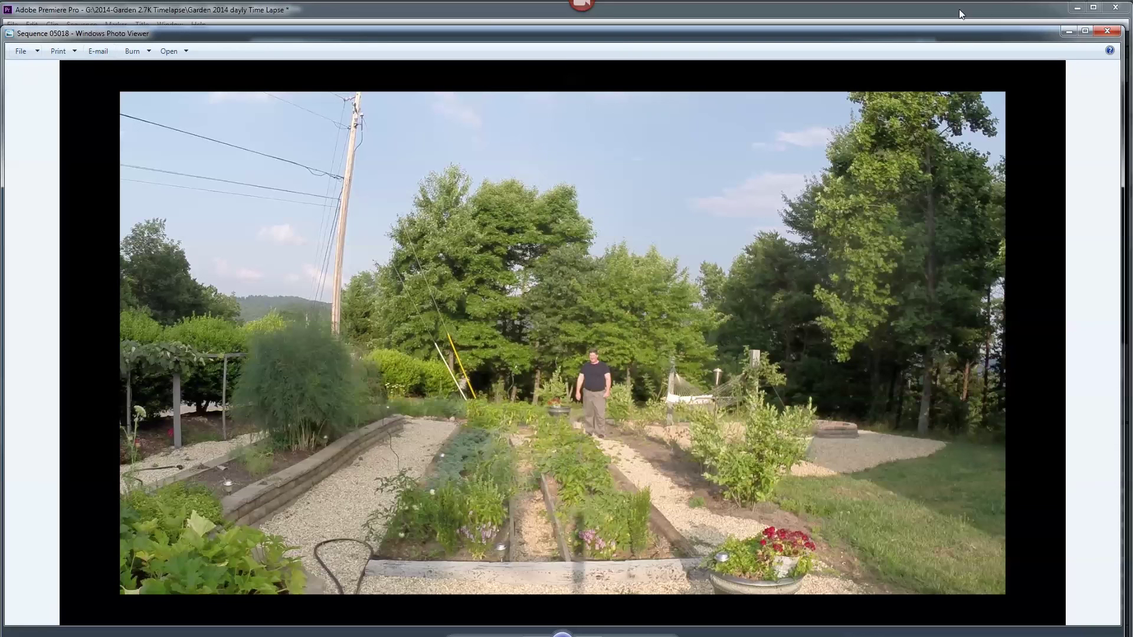
{"action": "left_click", "coordinate": [1107, 30]}
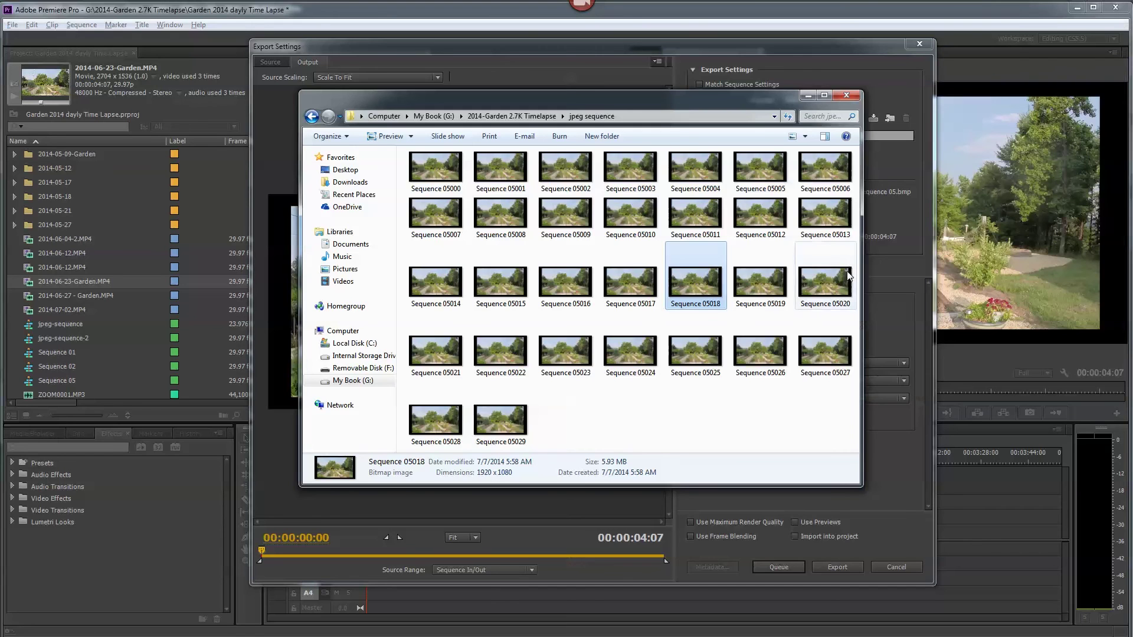
{"action": "right_click", "coordinate": [705, 284]}
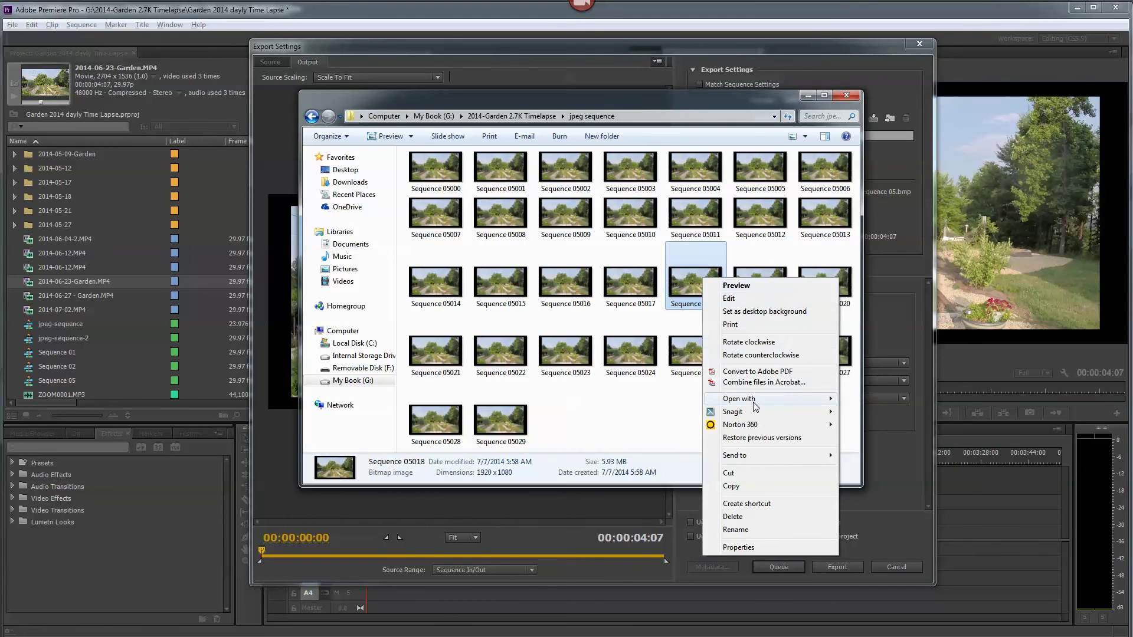
Step: Open Sequence 05018 in Photoshop and view the trees at 100% zoom
{"action": "mouse_move", "coordinate": [744, 399]}
{"action": "left_click", "coordinate": [891, 412]}
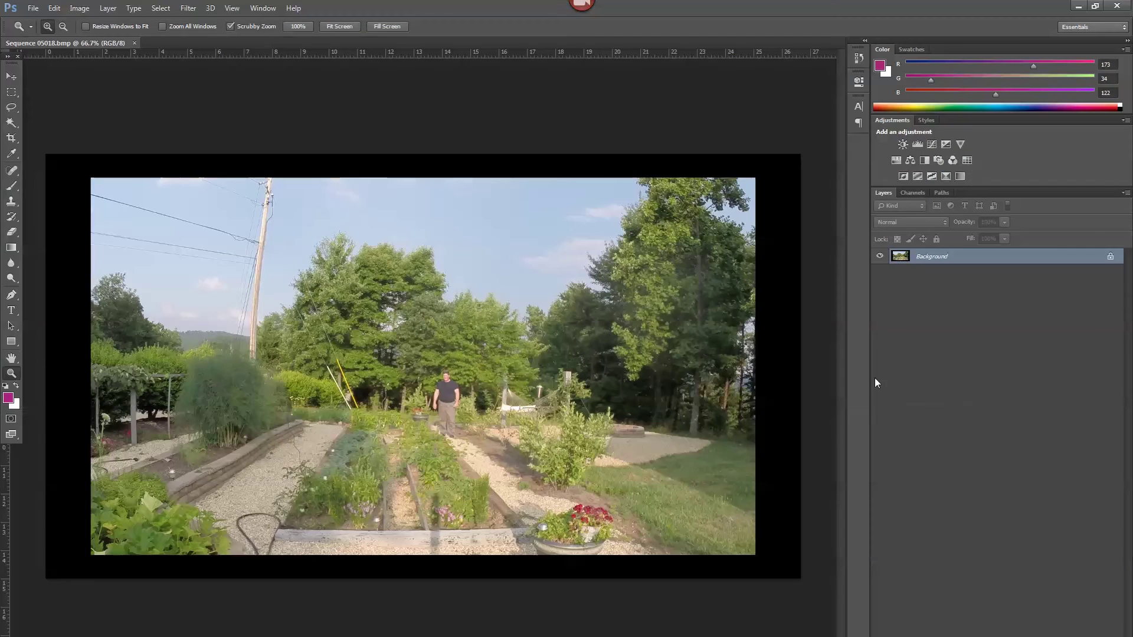
{"action": "mouse_move", "coordinate": [386, 357]}
{"action": "left_mouse_down"}
{"action": "mouse_move", "coordinate": [407, 376]}
{"action": "mouse_move", "coordinate": [380, 357]}
{"action": "left_mouse_up"}
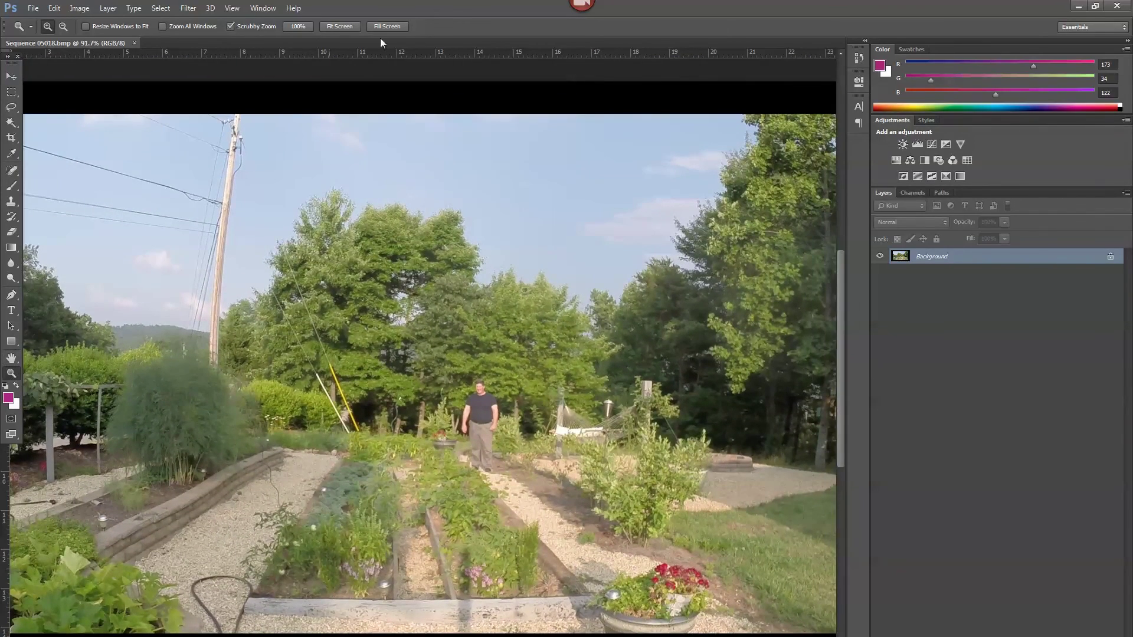
{"action": "left_click", "coordinate": [298, 26]}
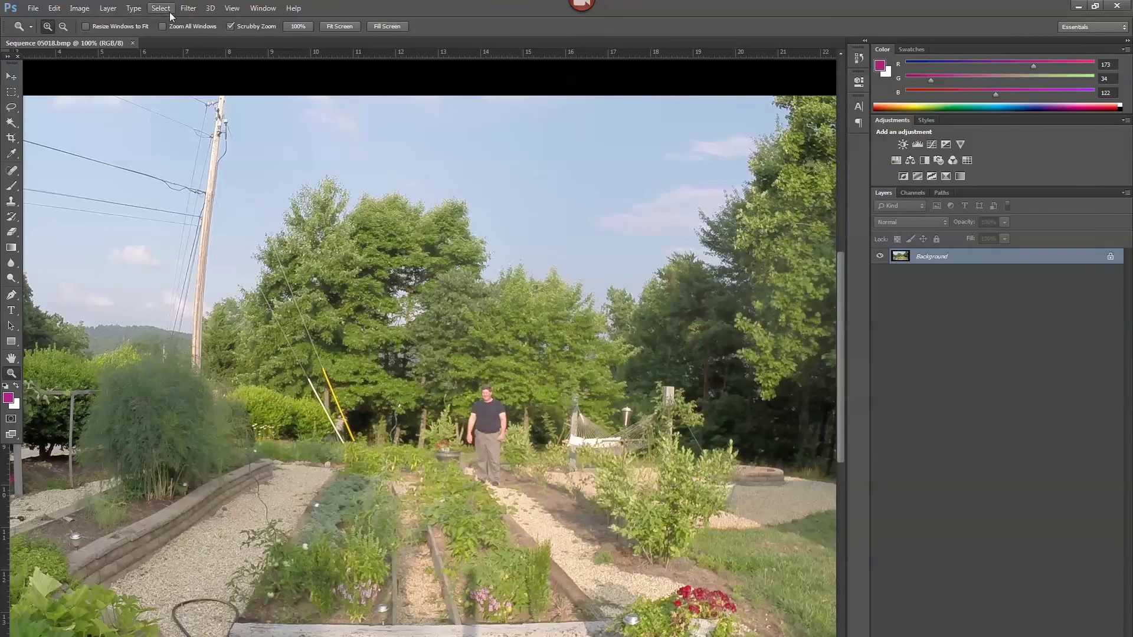
Step: Apply Unsharp Mask to the frame, then close it without saving the change
{"action": "left_click", "coordinate": [189, 8]}
{"action": "left_click", "coordinate": [196, 22]}
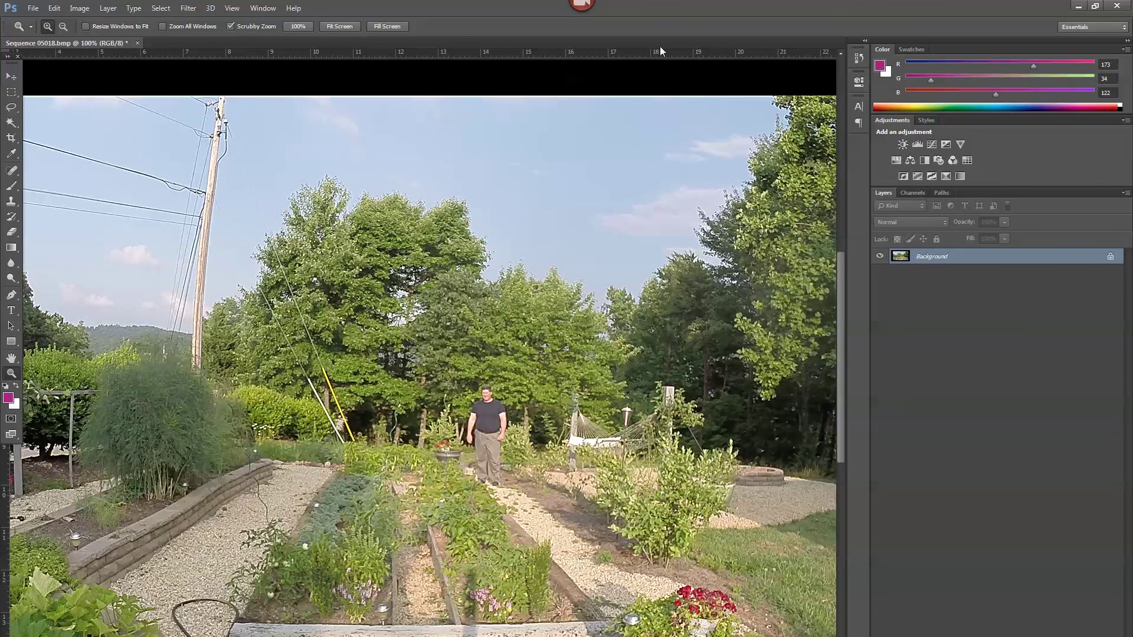
{"action": "left_click", "coordinate": [140, 43]}
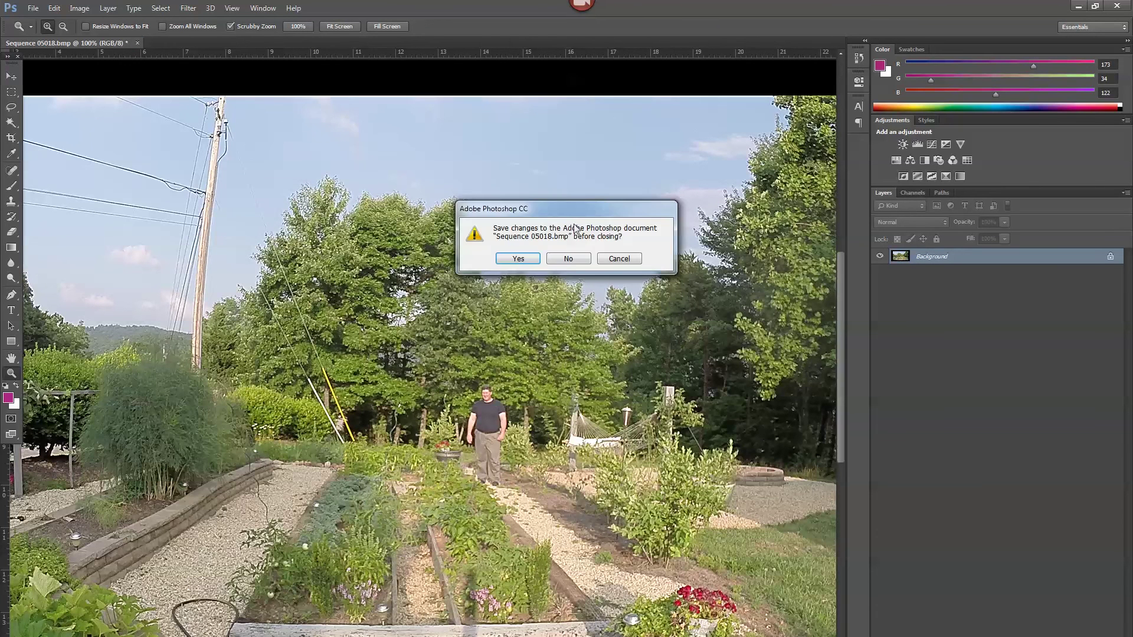
{"action": "left_click", "coordinate": [569, 258]}
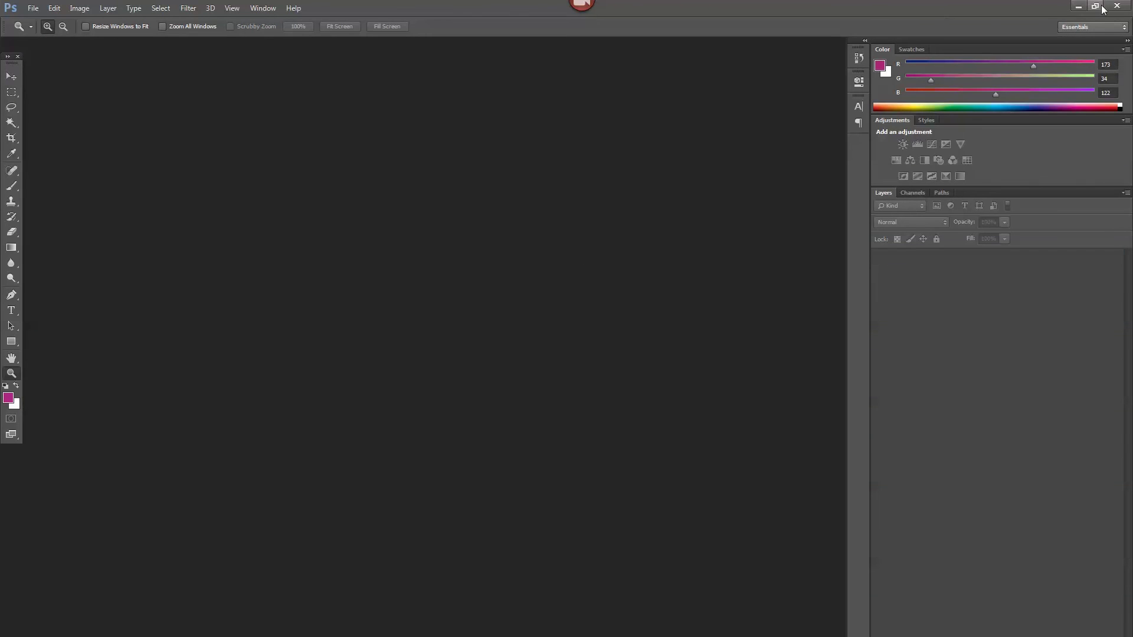
Step: Quit Photoshop, close the JPEG sequence folder, and dismiss Export Settings
{"action": "left_click", "coordinate": [1119, 8]}
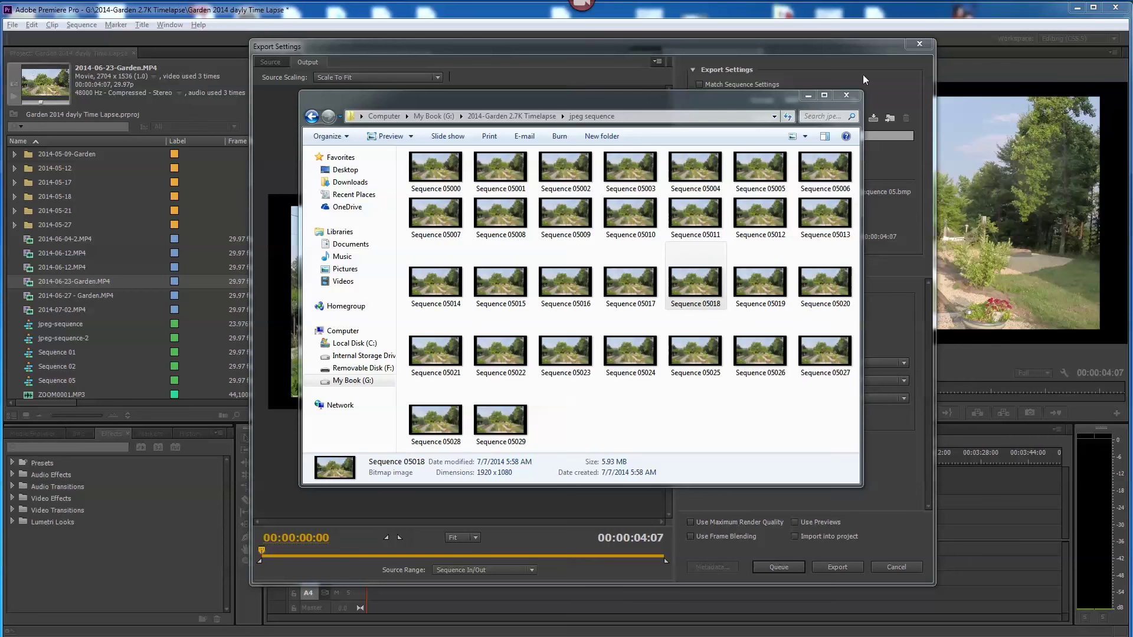
{"action": "left_click", "coordinate": [847, 95]}
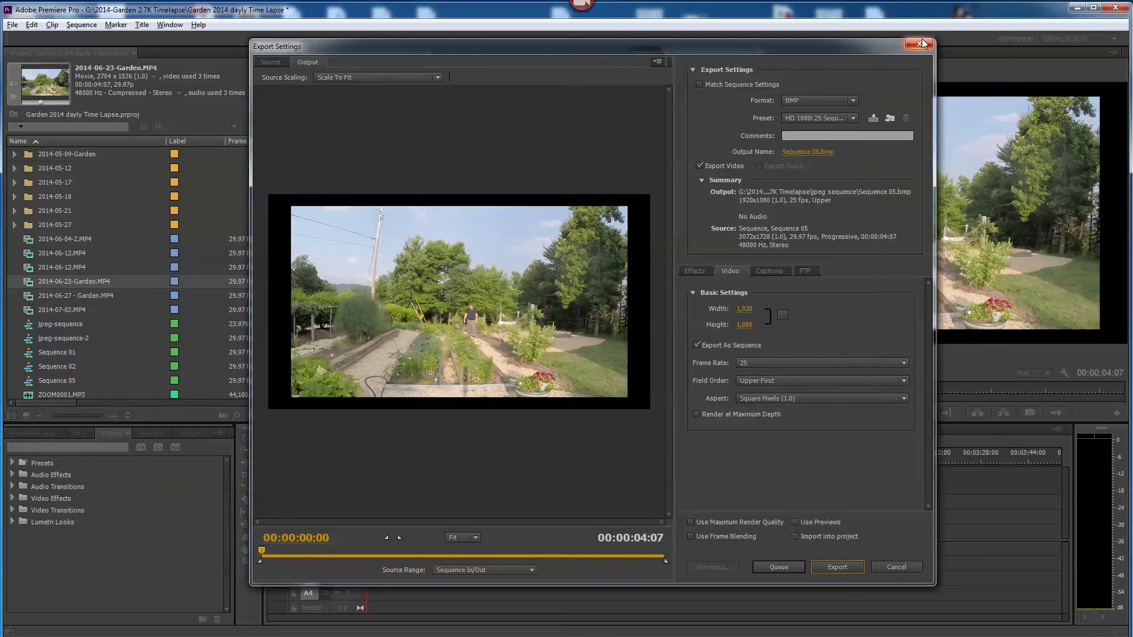
{"action": "left_click", "coordinate": [919, 44]}
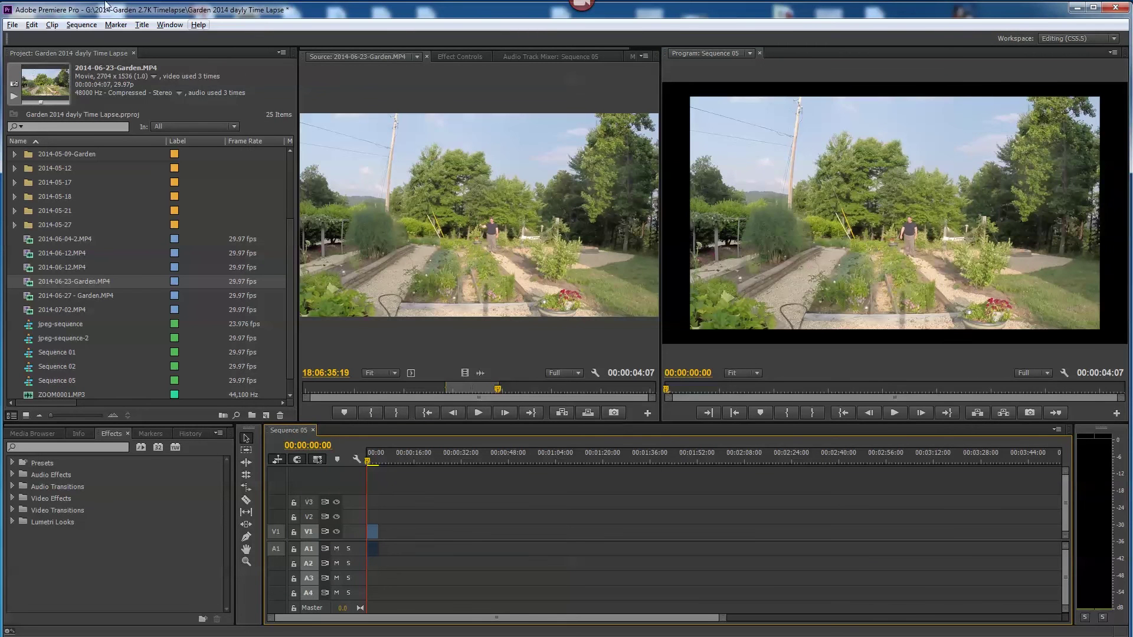